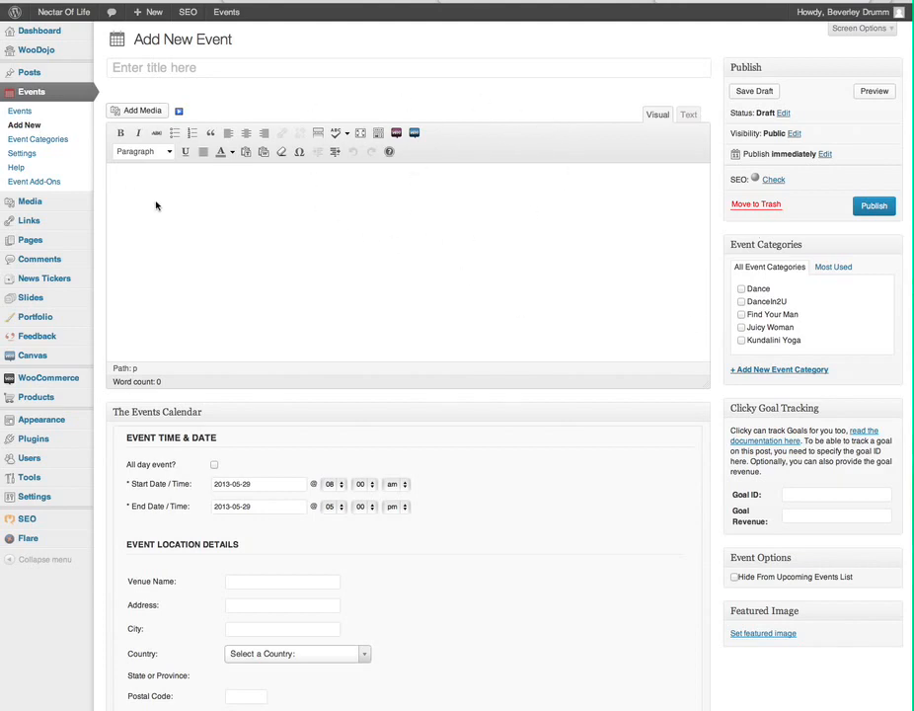
pyautogui.scroll(-8, 155, 206)
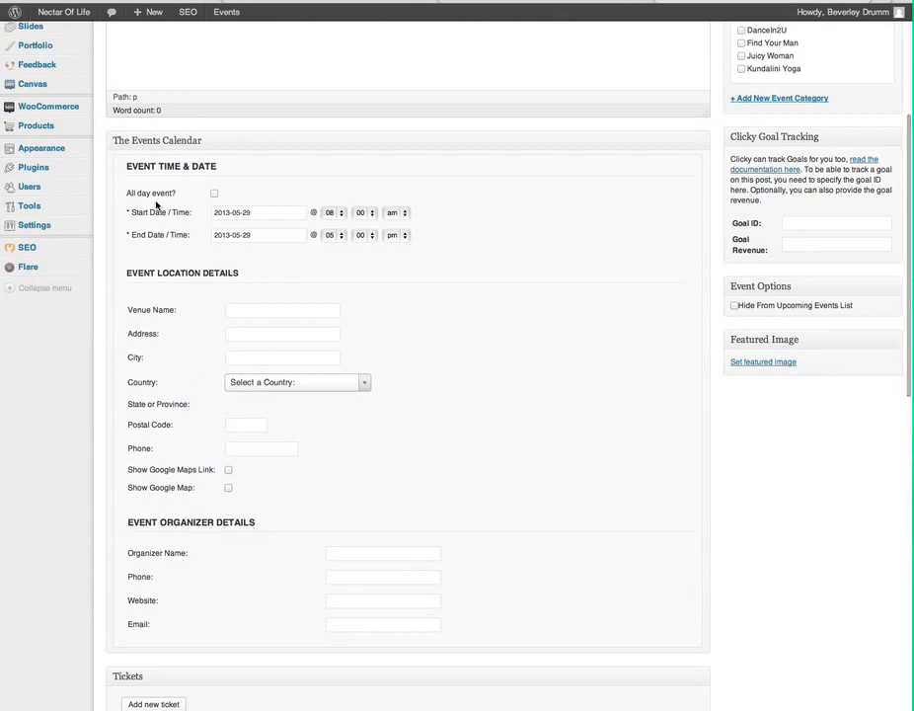
pyautogui.scroll(-2, 155, 206)
pyautogui.scroll(-6, 155, 206)
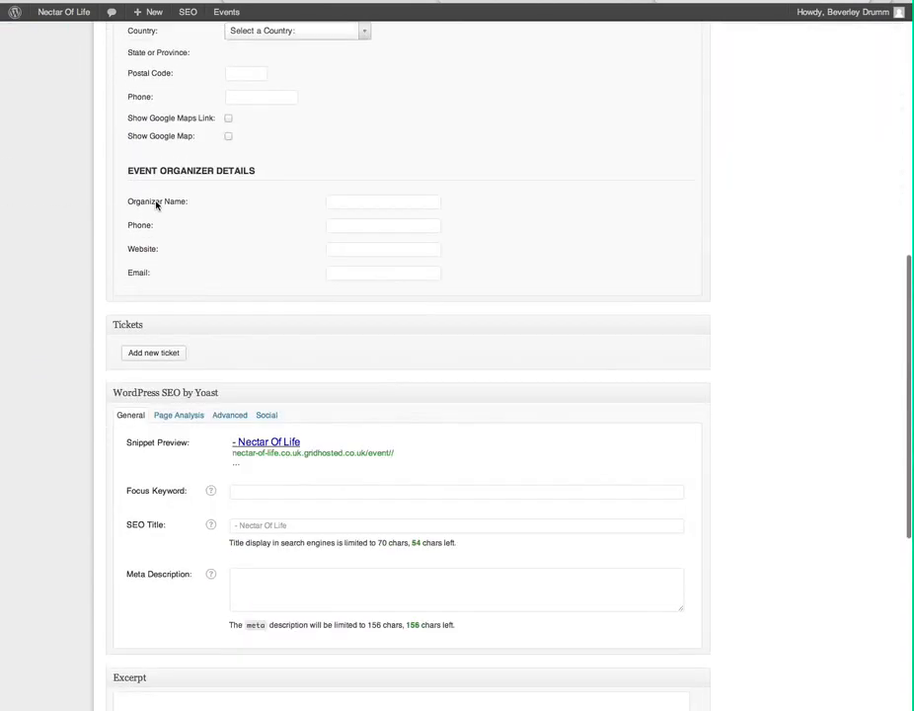
pyautogui.scroll(1, 156, 205)
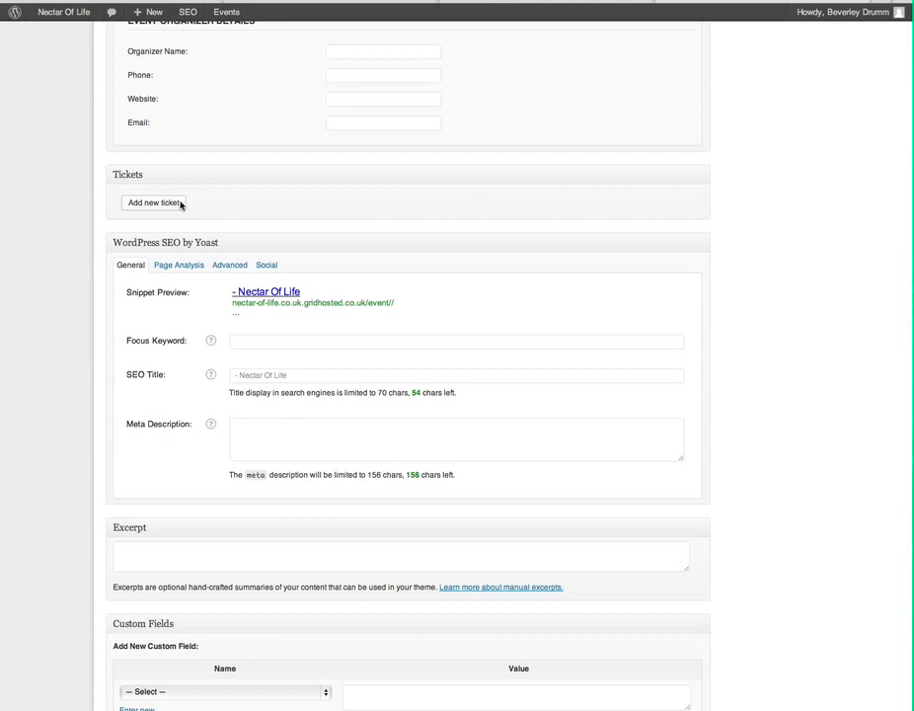
pyautogui.scroll(-3, 181, 204)
pyautogui.scroll(5, 181, 204)
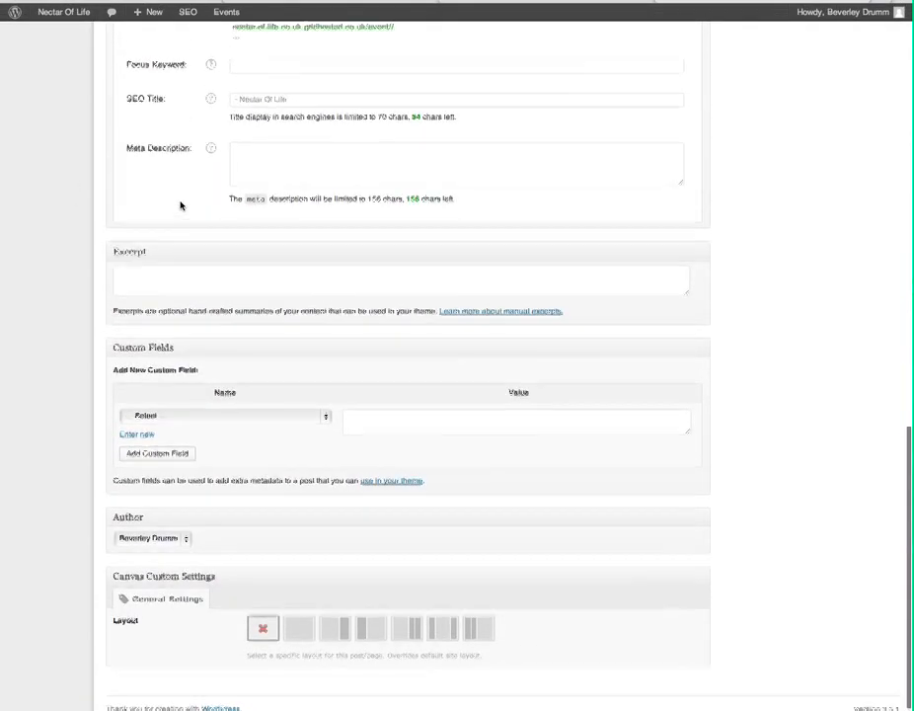
pyautogui.scroll(10, 181, 204)
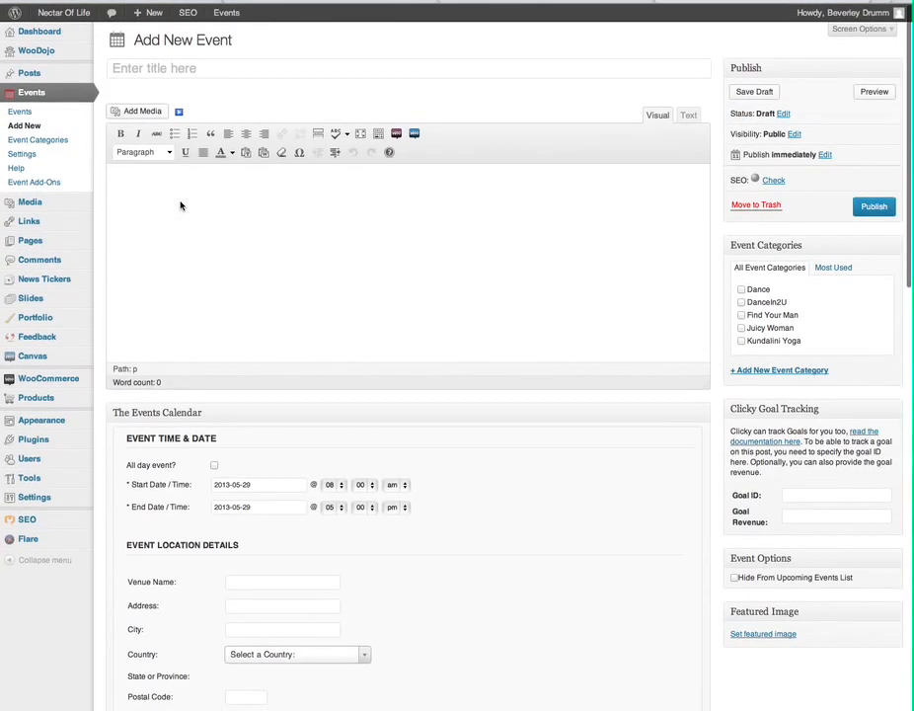
# Title the event 'Test Event - Demonstration' and add the description 'Describe the event in this field'.
pyautogui.click(200, 68)
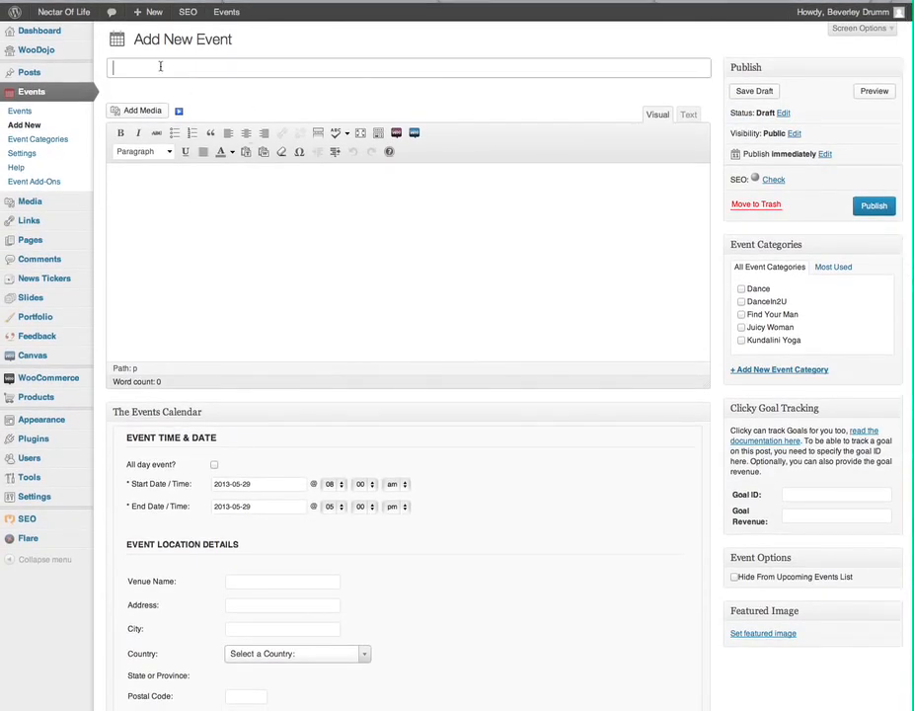
pyautogui.write('Test Event - Demonstration')
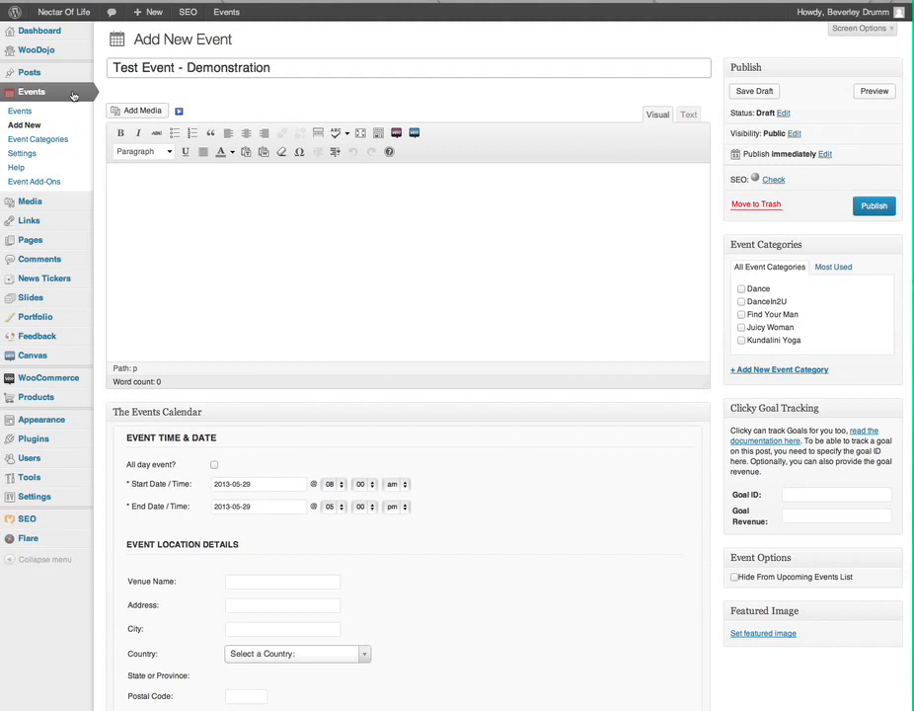
pyautogui.press('Tab')
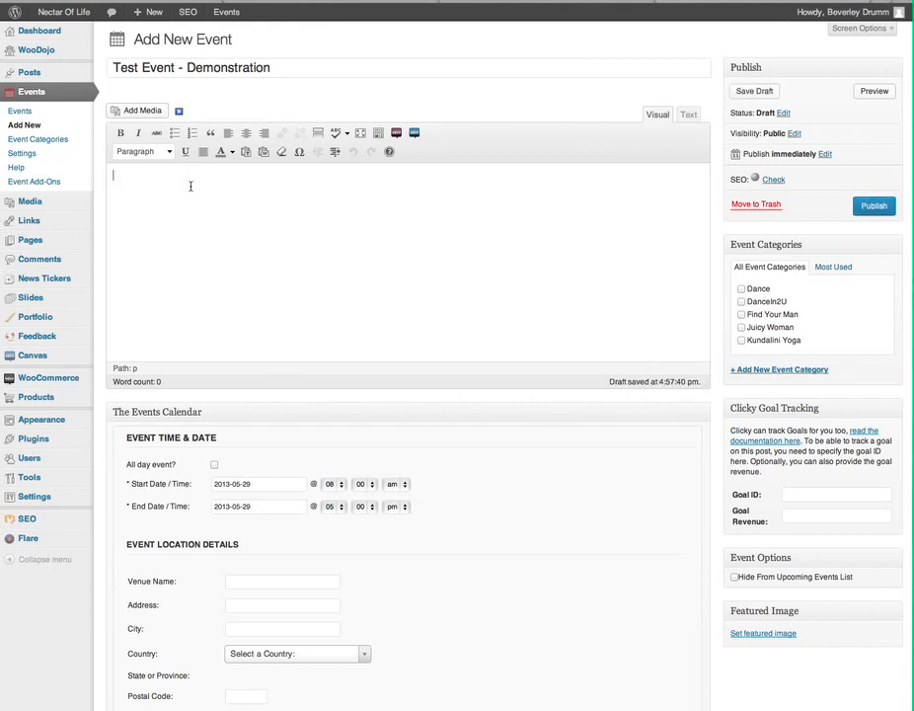
pyautogui.write('Describe the event in ')
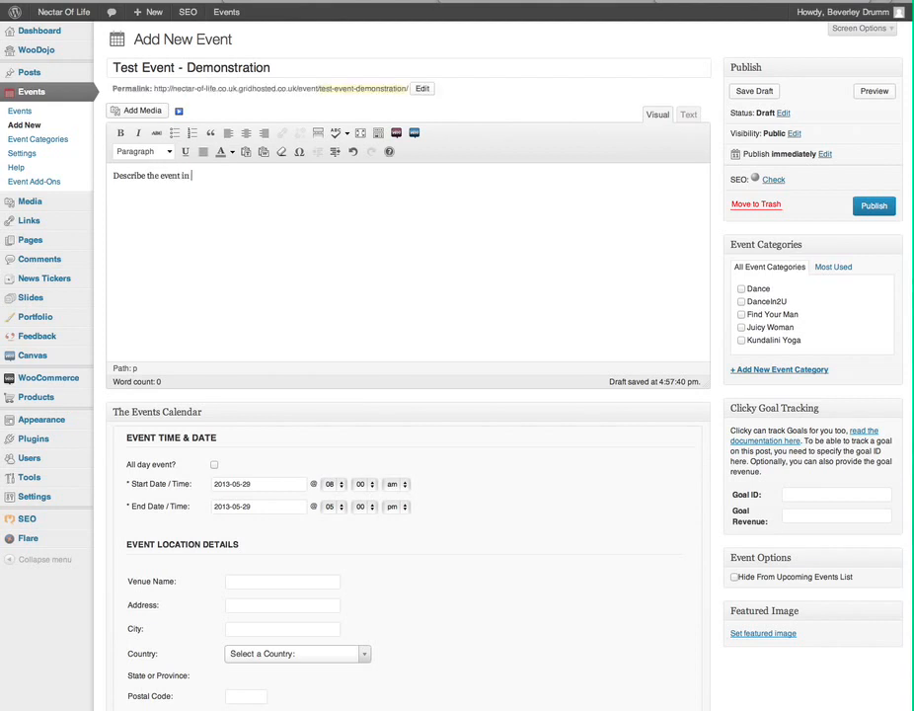
pyautogui.write('this field')
# Tick the Dance category and set the start date to 31 May 2013.
pyautogui.click(742, 289)
pyautogui.click(247, 485)
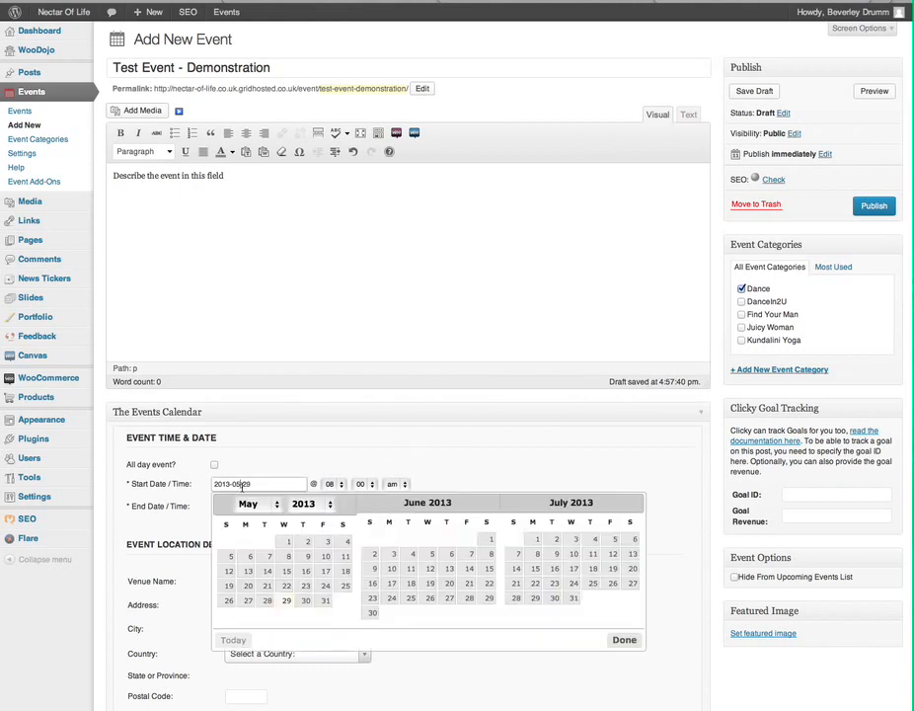
pyautogui.click(326, 601)
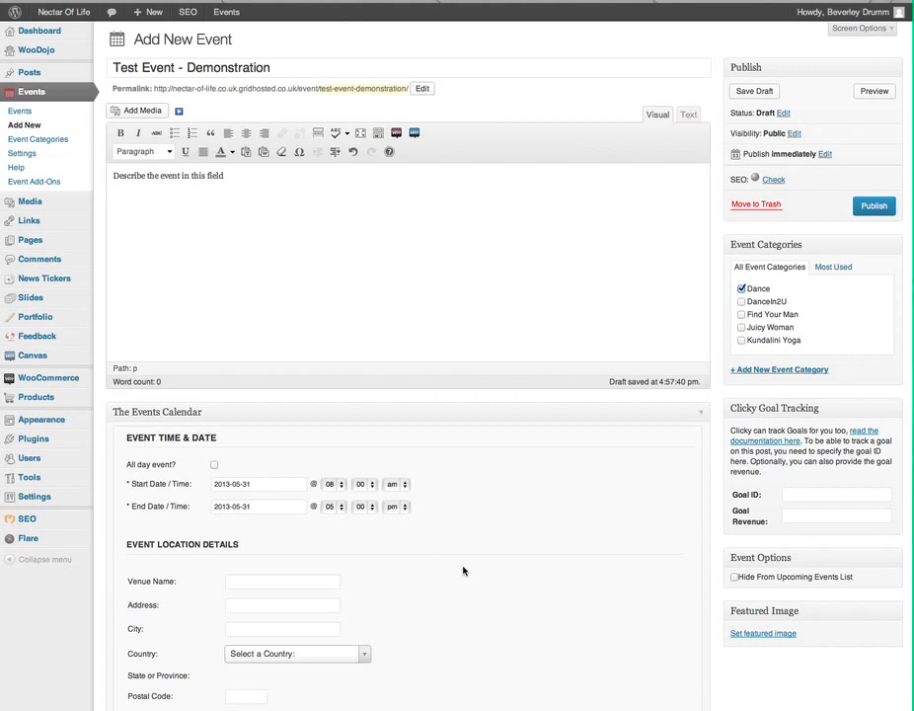
# Enter venue Community Centre with its street address, city London and country United Kingdom.
pyautogui.scroll(-3, 463, 571)
pyautogui.scroll(-1, 454, 558)
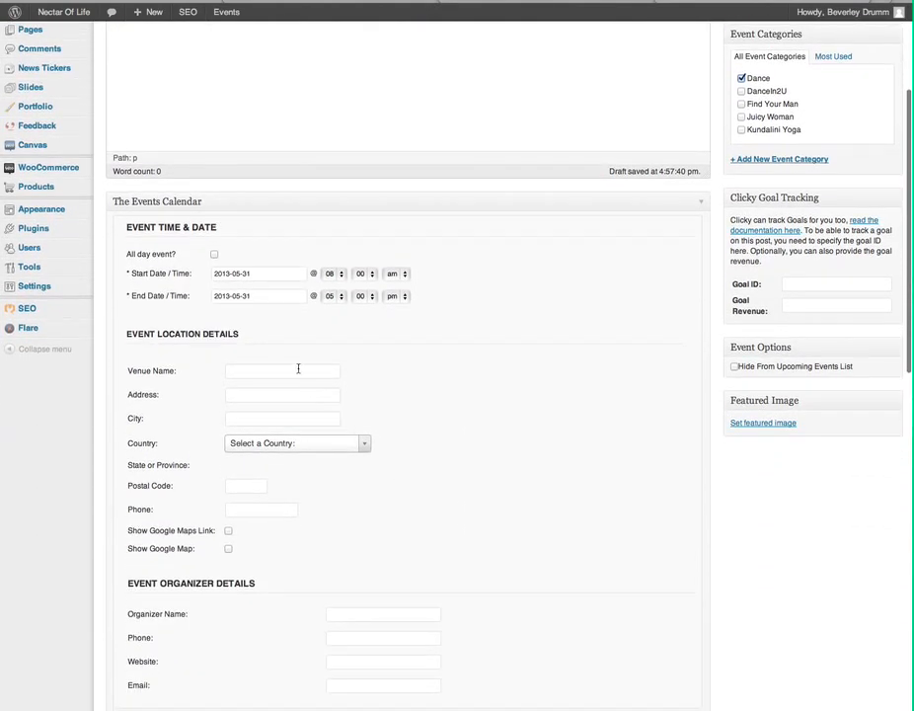
pyautogui.click(297, 370)
pyautogui.write('Commu')
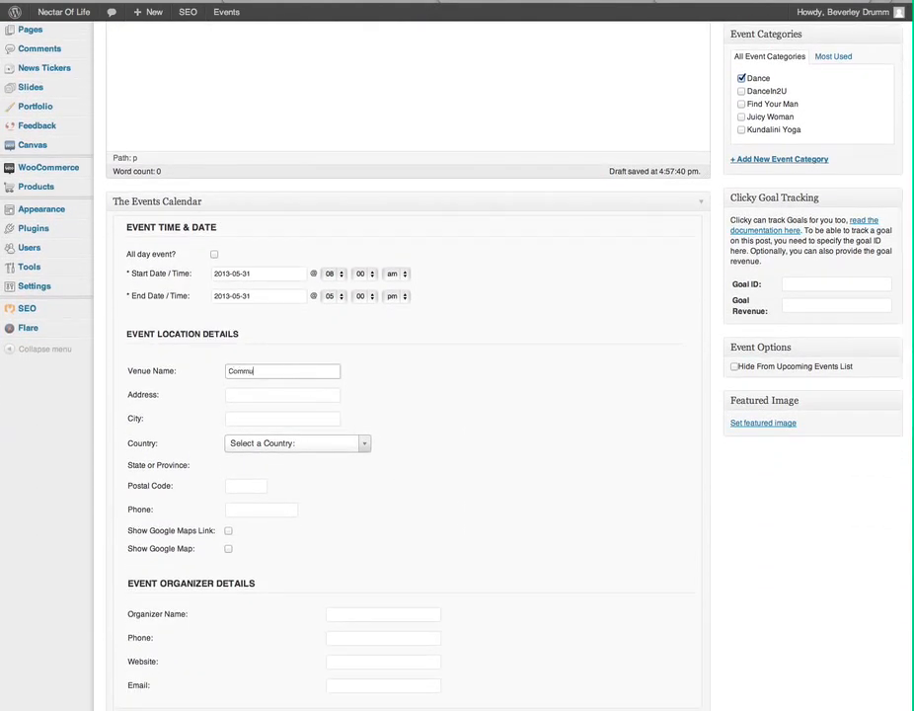
pyautogui.write('nity Centre')
pyautogui.press('Tab')
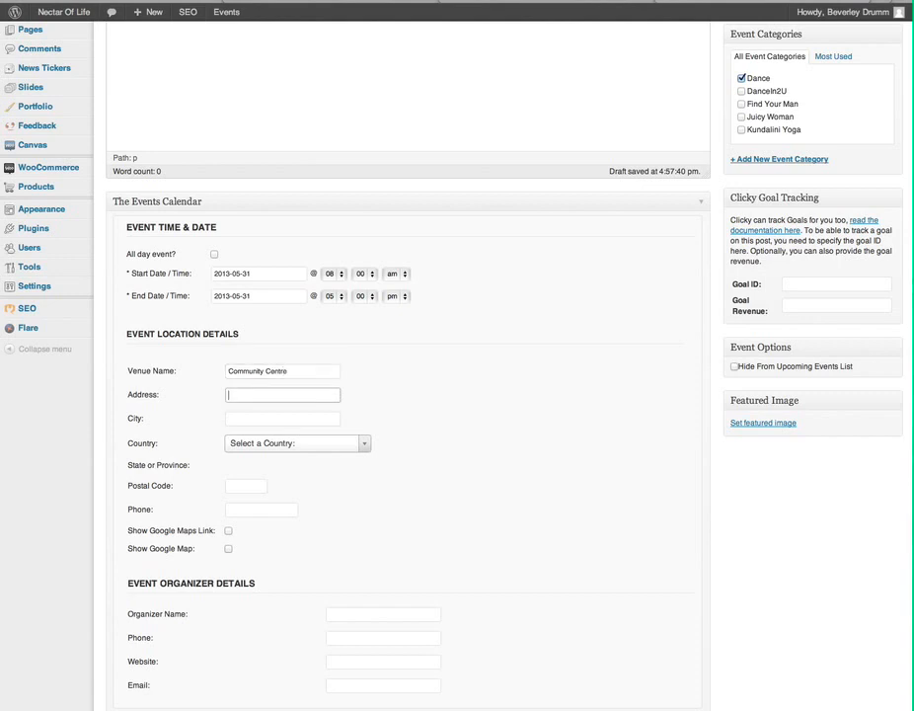
pyautogui.write('1 Test Road')
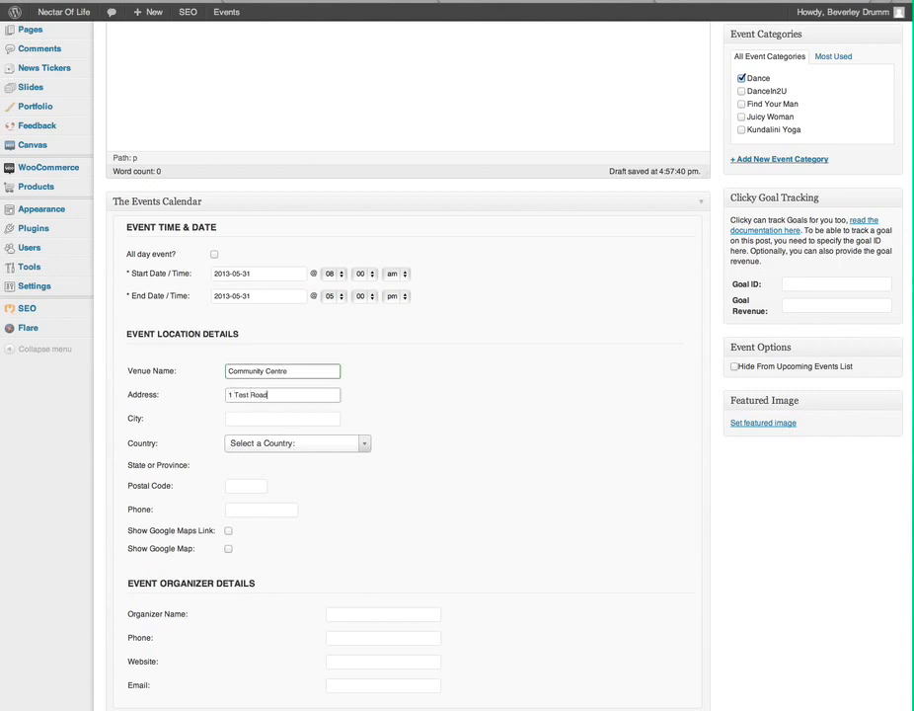
pyautogui.press('Tab')
pyautogui.write('London')
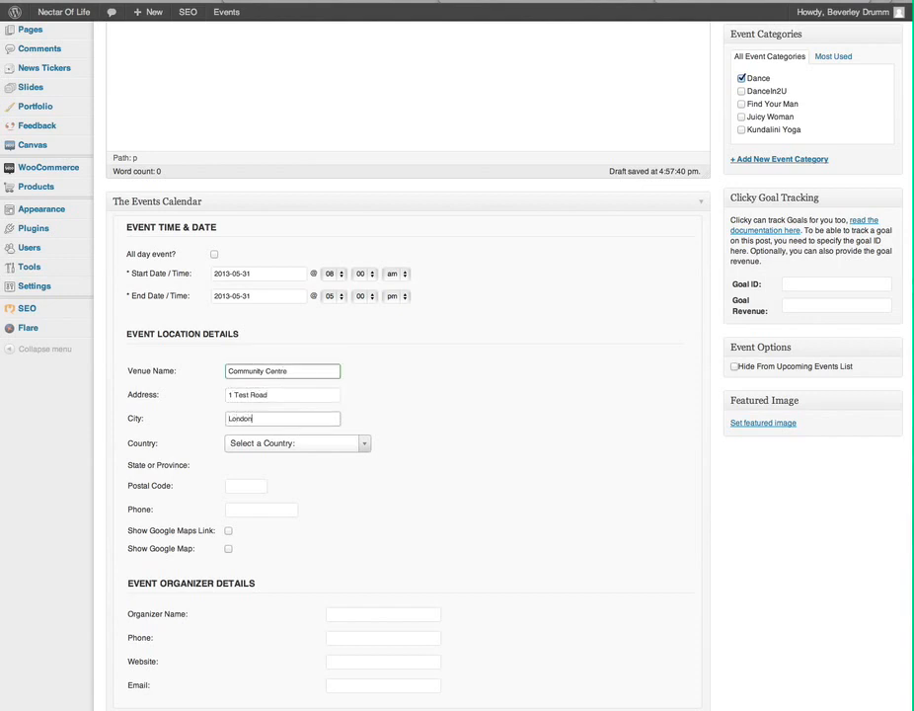
pyautogui.press('Tab')
pyautogui.write('un')
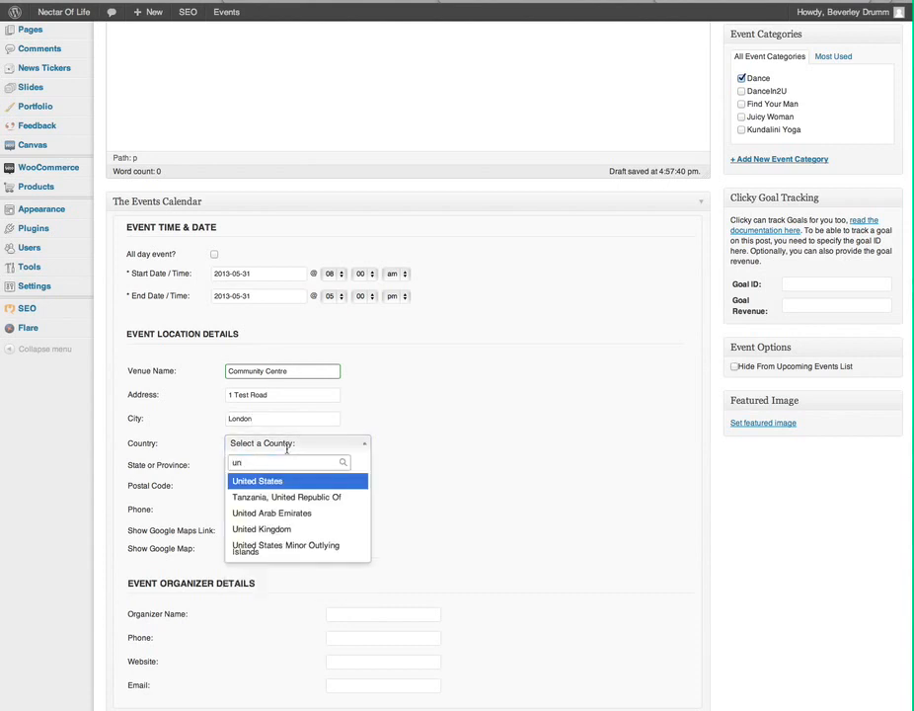
pyautogui.click(275, 530)
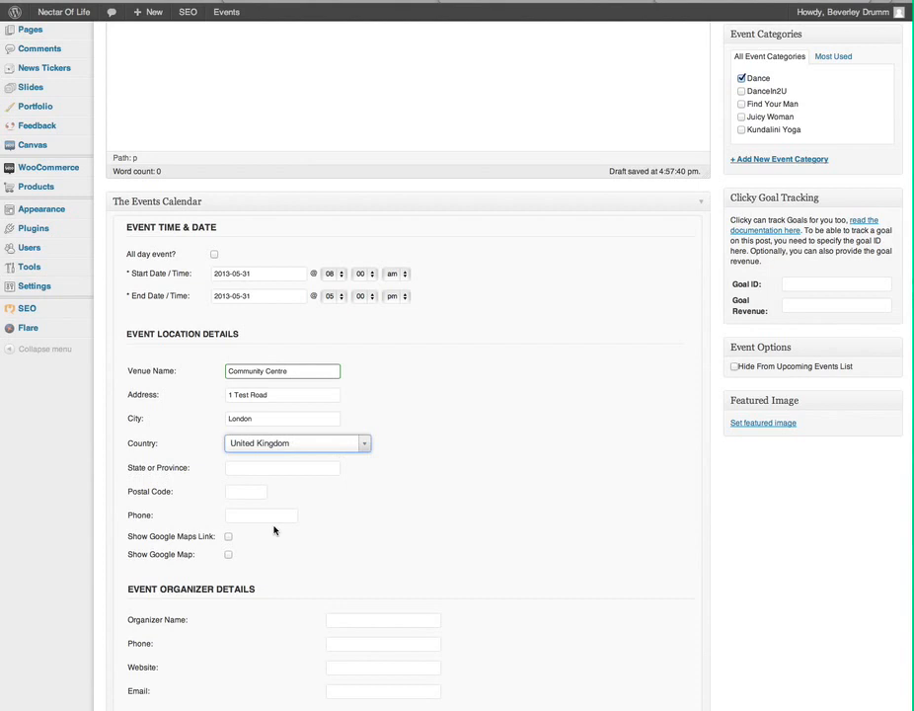
# Set state London, fill in the venue postcode and phone, and enable Show Google Map.
pyautogui.click(237, 468)
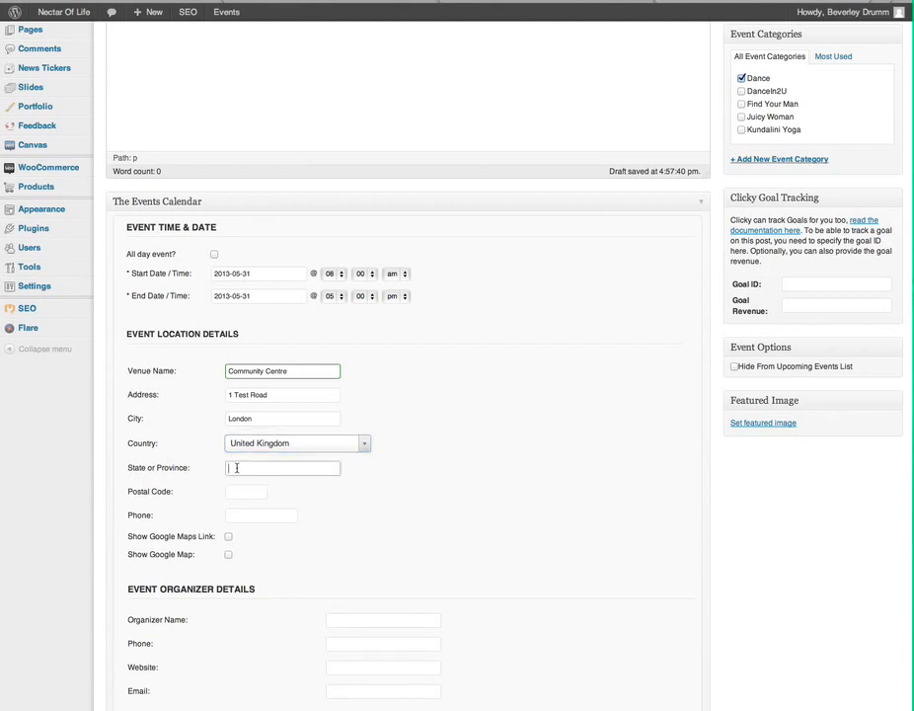
pyautogui.write('London')
pyautogui.press('Tab')
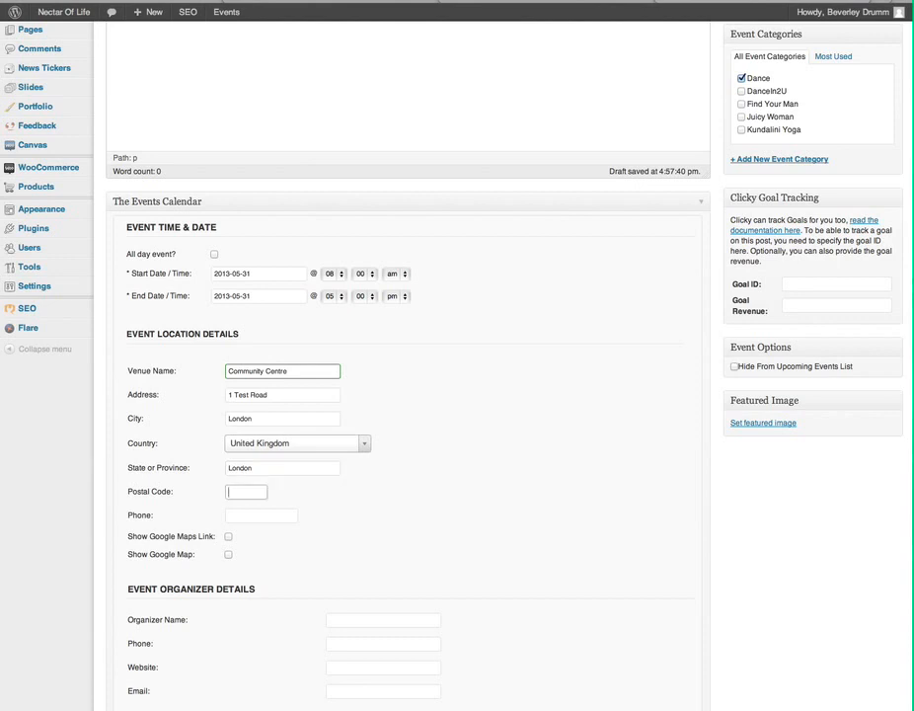
pyautogui.write('WC2B 4TS')
pyautogui.click(263, 514)
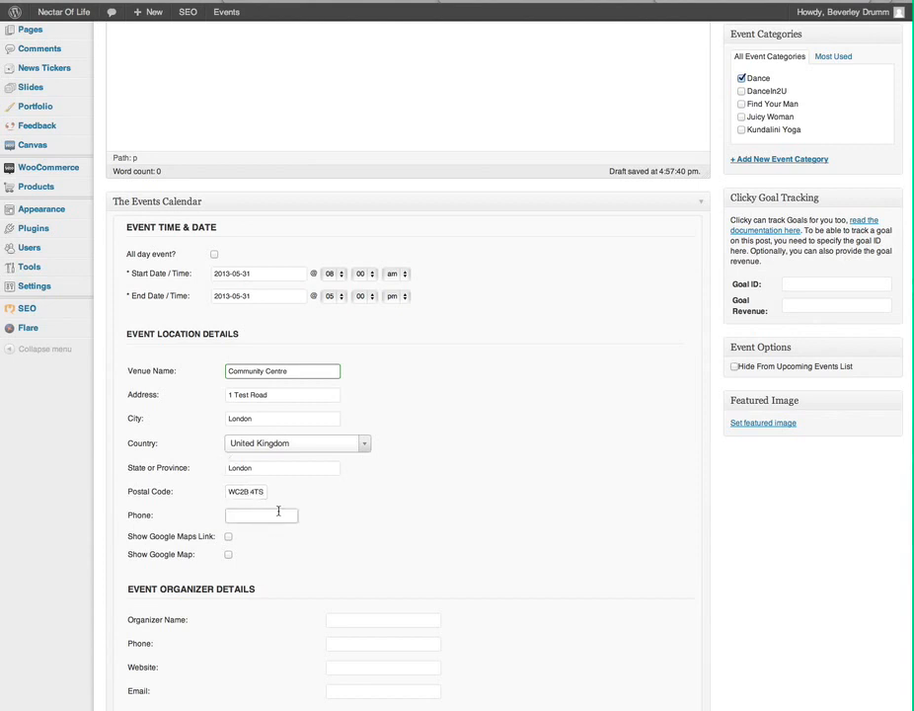
pyautogui.click(228, 555)
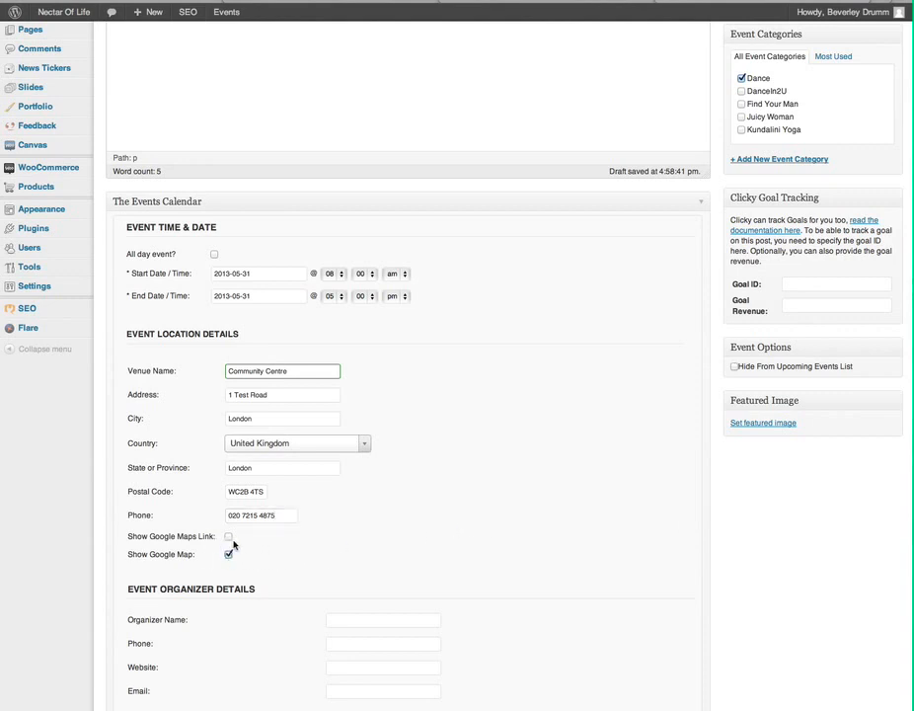
# Fill in the organizer's name, phone number and e-mail address, fixing a typo in the e-mail.
pyautogui.scroll(-5, 665, 542)
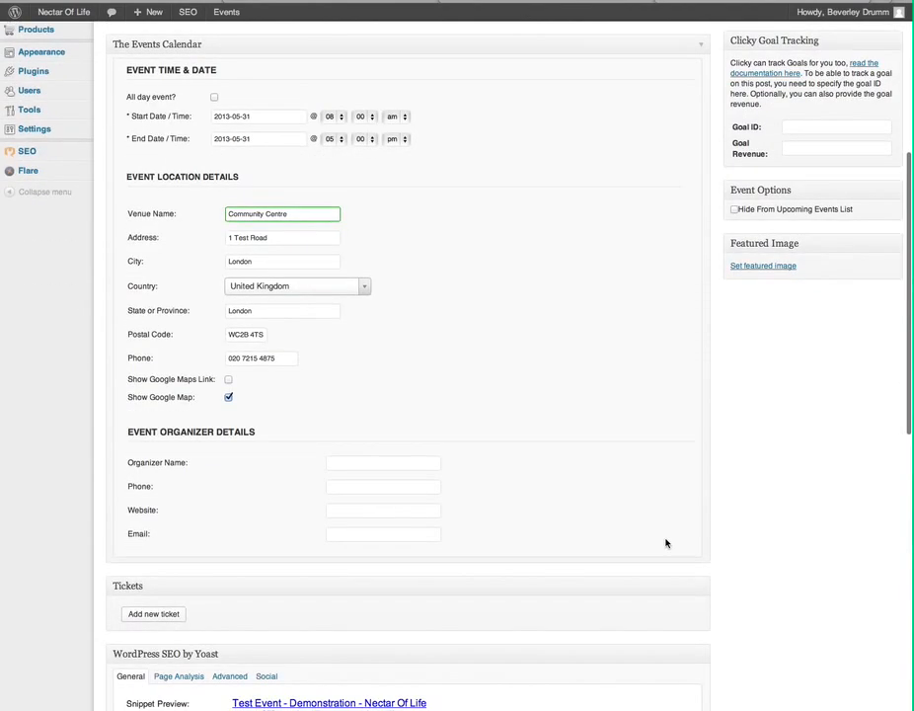
pyautogui.scroll(-4, 666, 542)
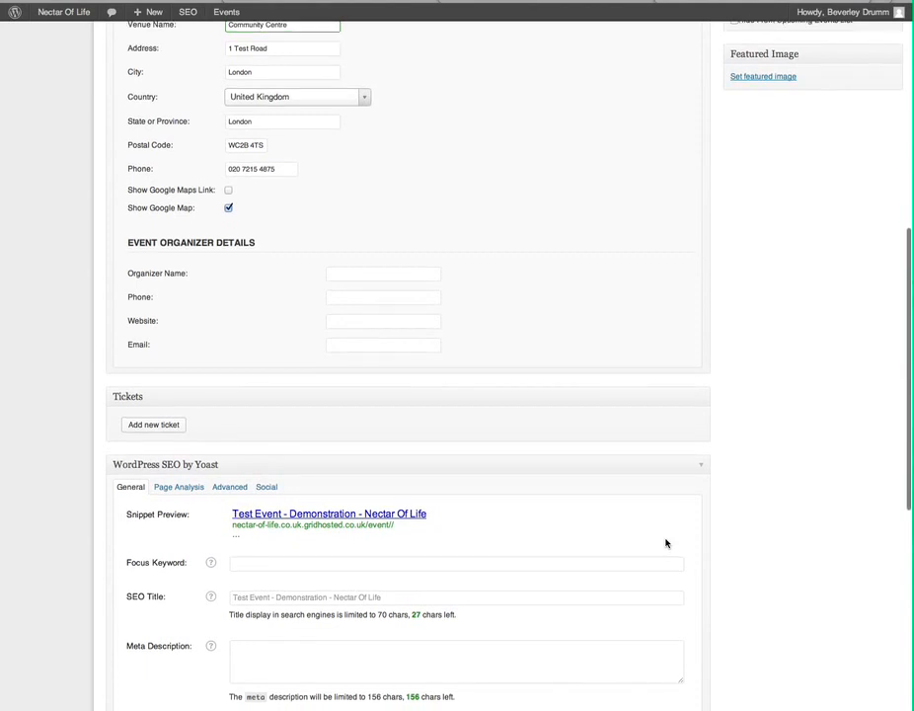
pyautogui.scroll(-5, 666, 543)
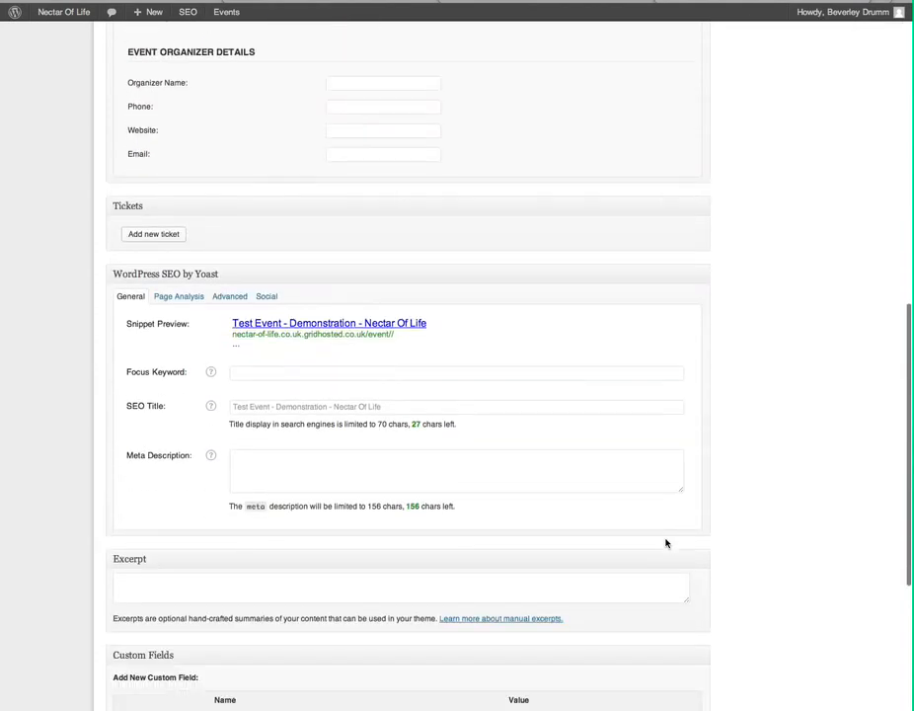
pyautogui.click(349, 82)
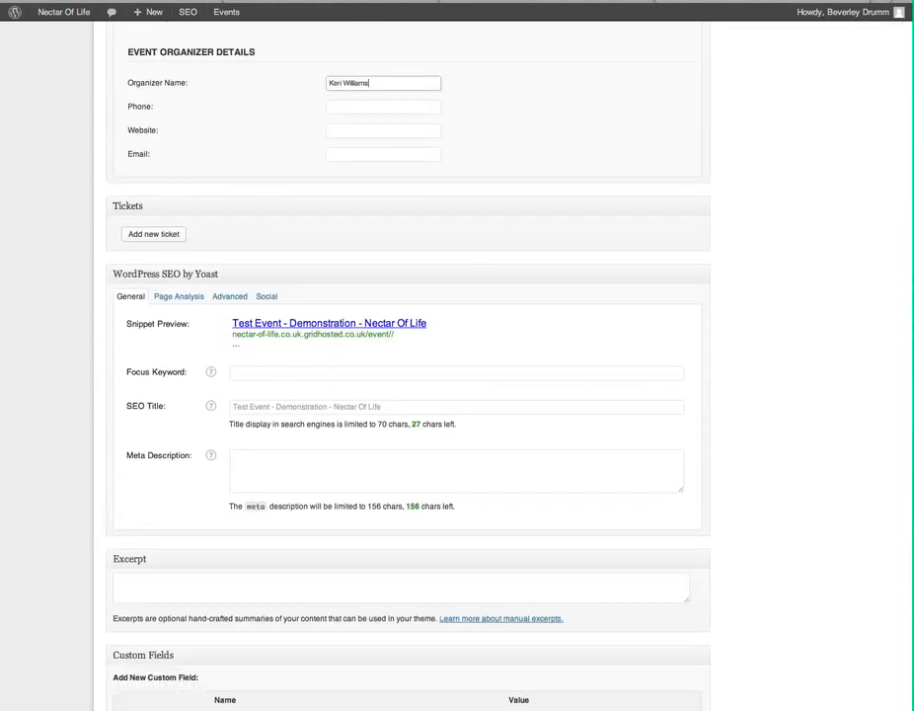
pyautogui.press('Tab')
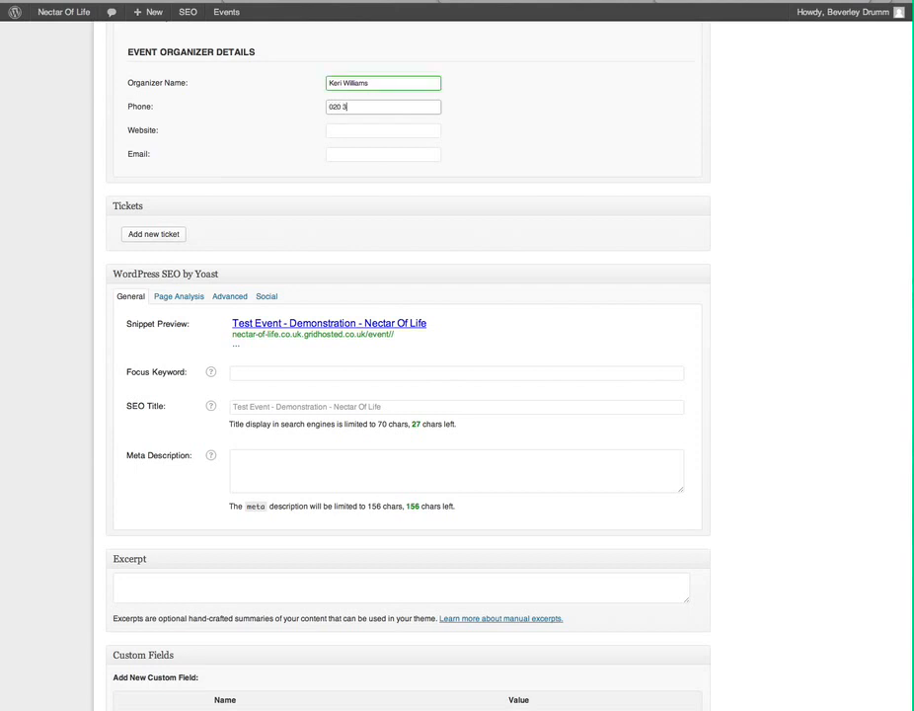
pyautogui.press('Tab')
pyautogui.press('Tab')
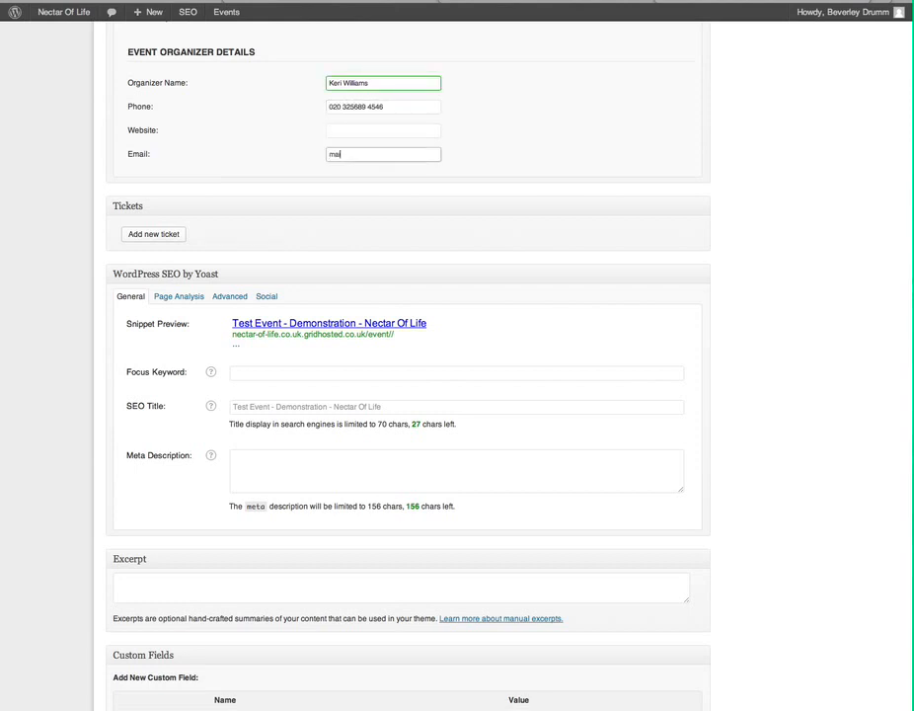
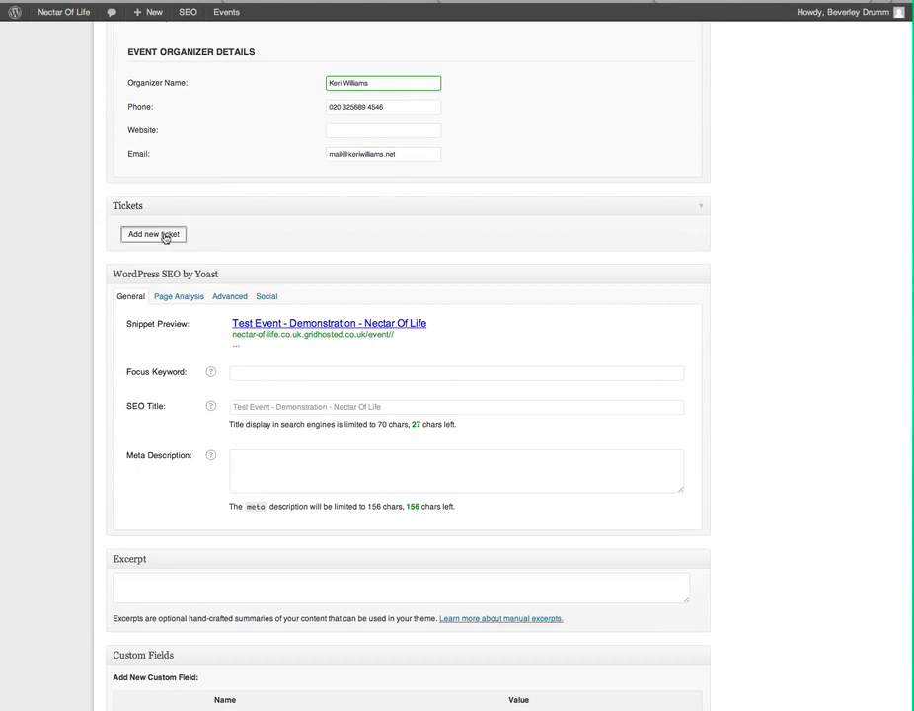
# Start a new WooCommerce ticket named Early Bird with description 'Available until x dates'.
pyautogui.click(163, 237)
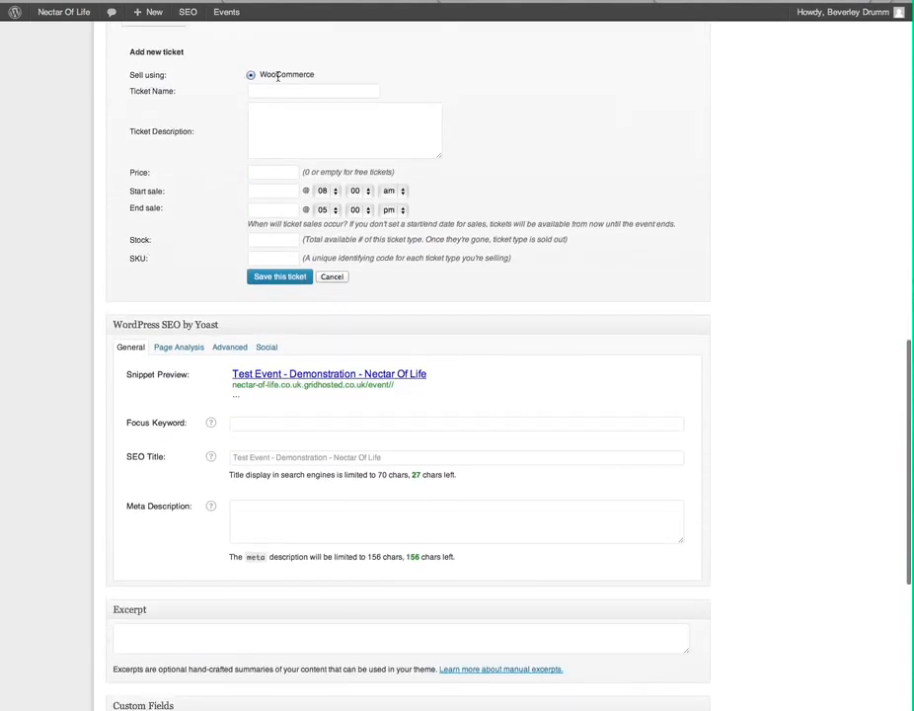
pyautogui.moveTo(259, 74); pyautogui.dragTo(309, 73)
pyautogui.click(308, 73)
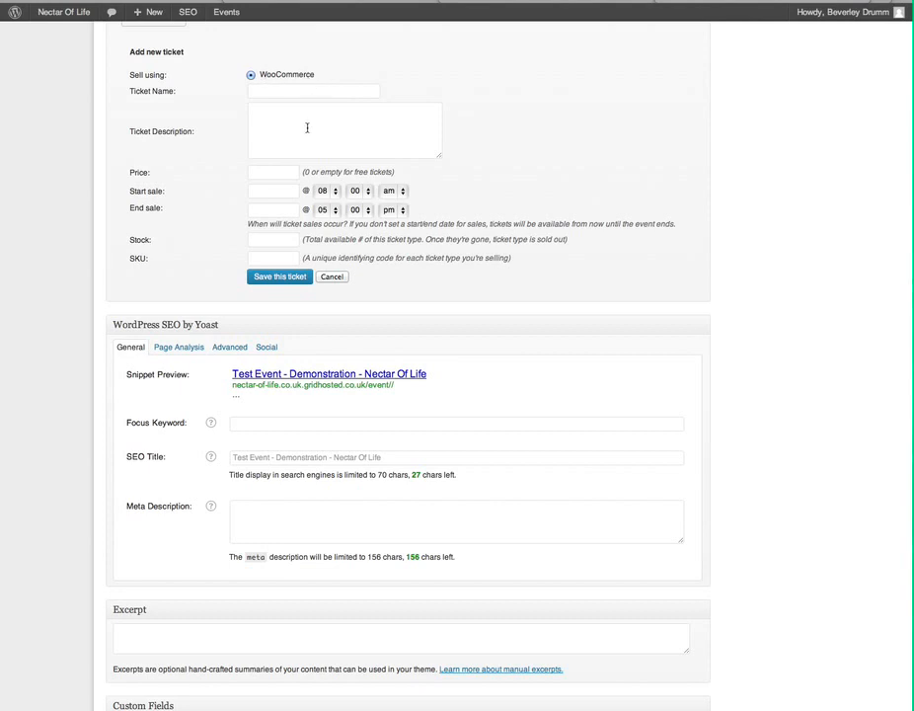
pyautogui.scroll(-2, 307, 129)
pyautogui.scroll(2, 305, 145)
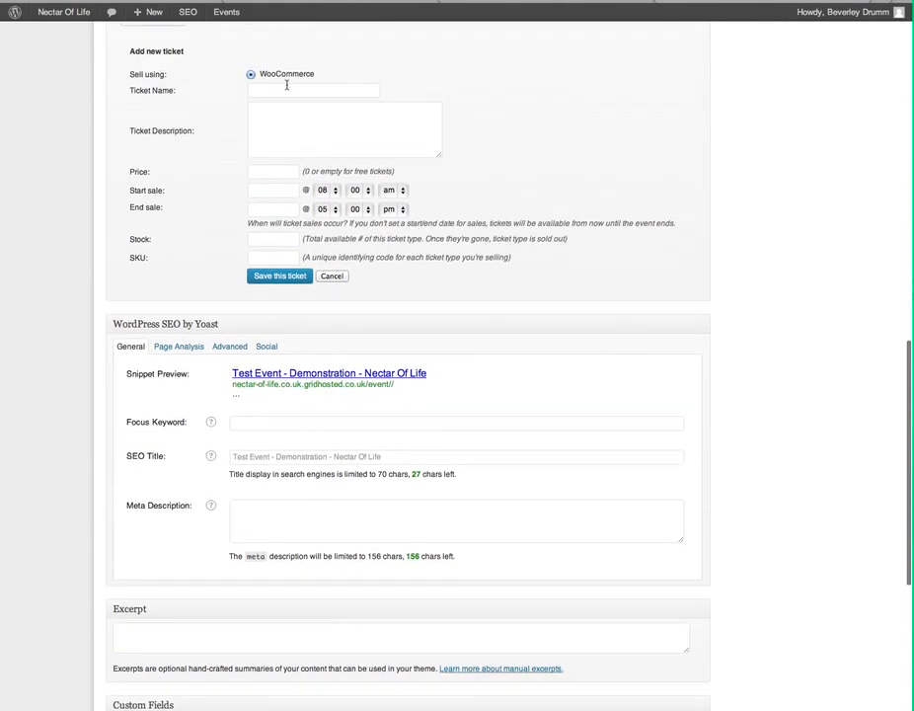
pyautogui.click(292, 91)
pyautogui.write('Ear')
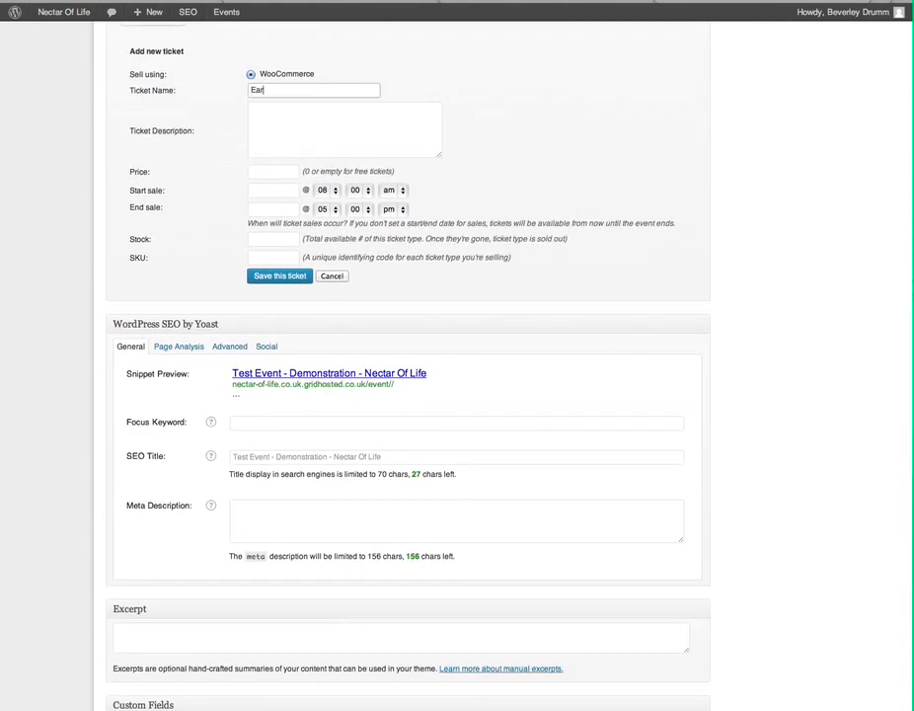
pyautogui.write('ly Bird')
pyautogui.click(267, 120)
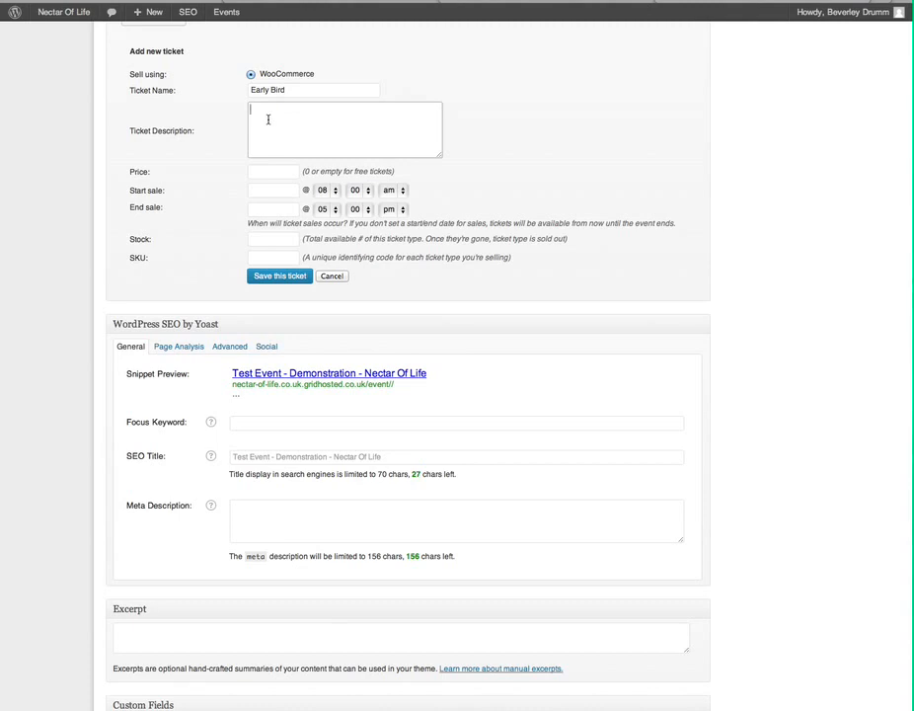
pyautogui.write('Available until x dates')
# Set price 15, sale dates 29–30 May 2013, stock 10, and save the ticket.
pyautogui.click(272, 172)
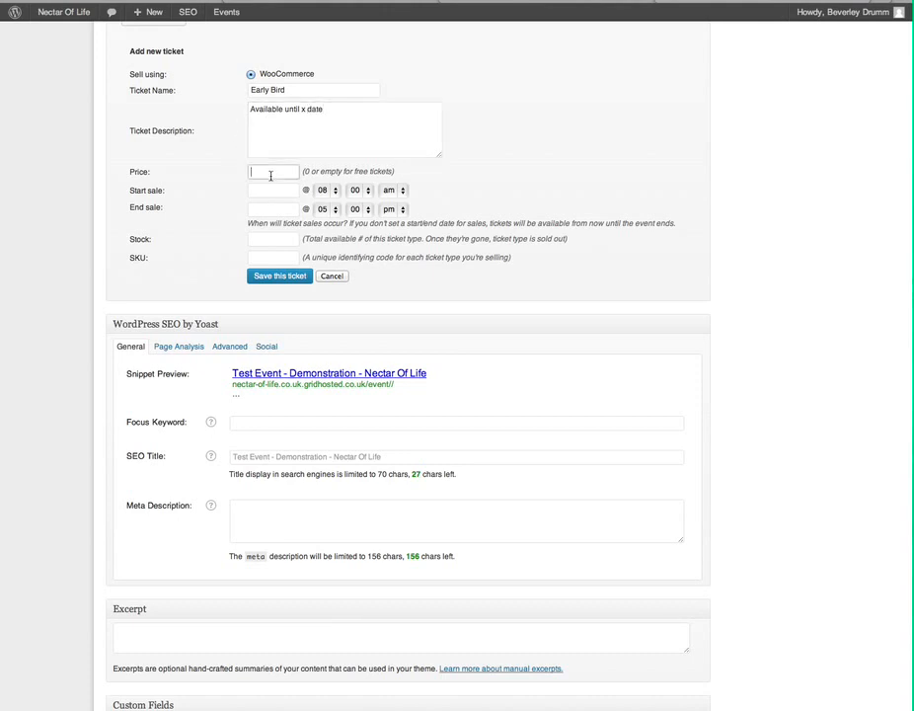
pyautogui.write('15.00')
pyautogui.click(277, 192)
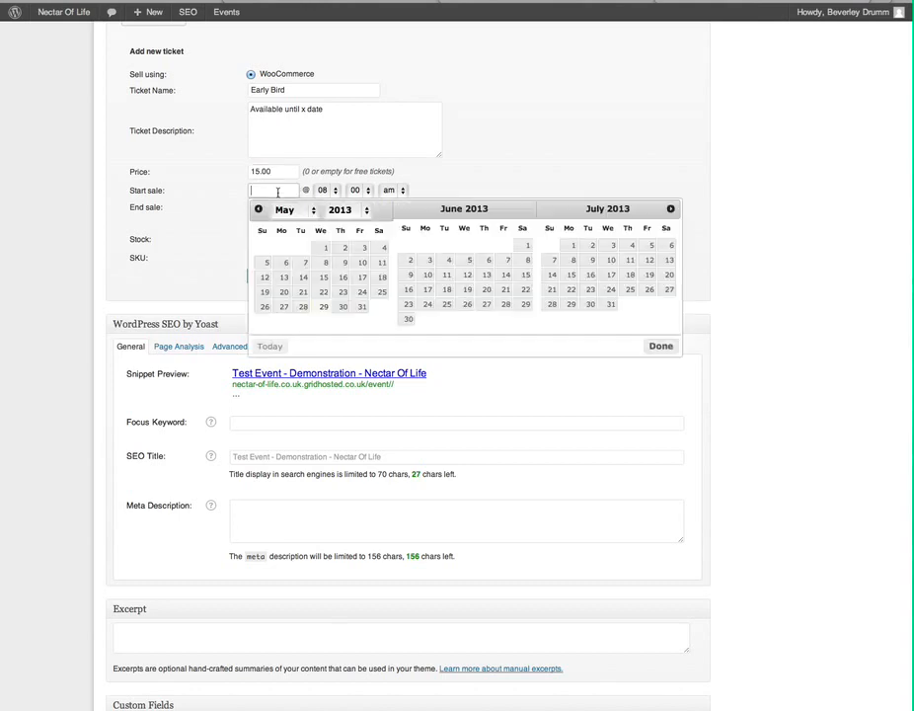
pyautogui.click(323, 308)
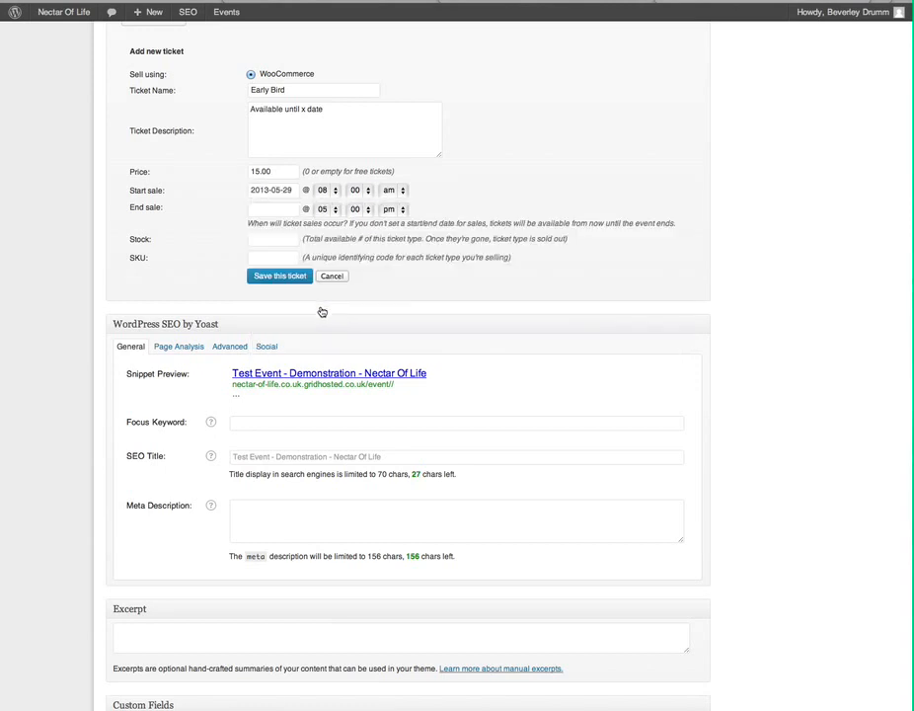
pyautogui.click(255, 209)
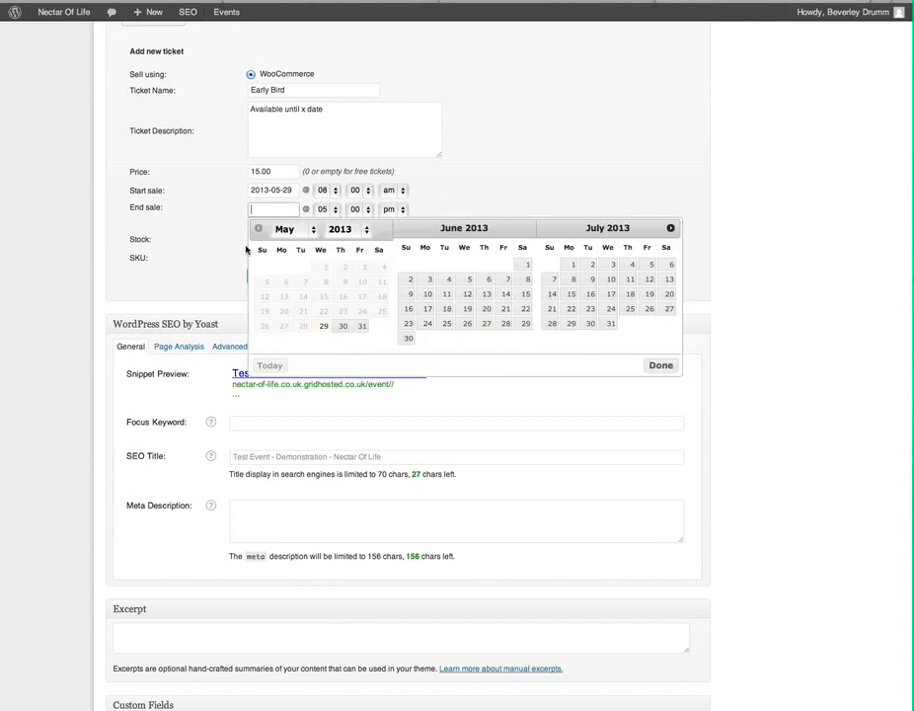
pyautogui.click(342, 325)
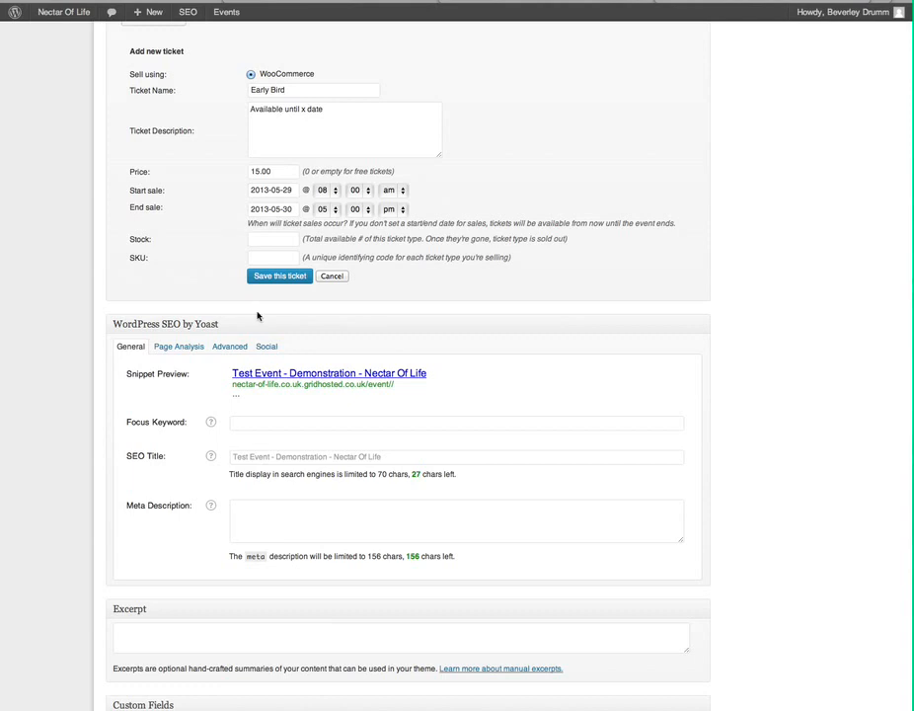
pyautogui.click(268, 237)
pyautogui.write('10')
pyautogui.click(290, 281)
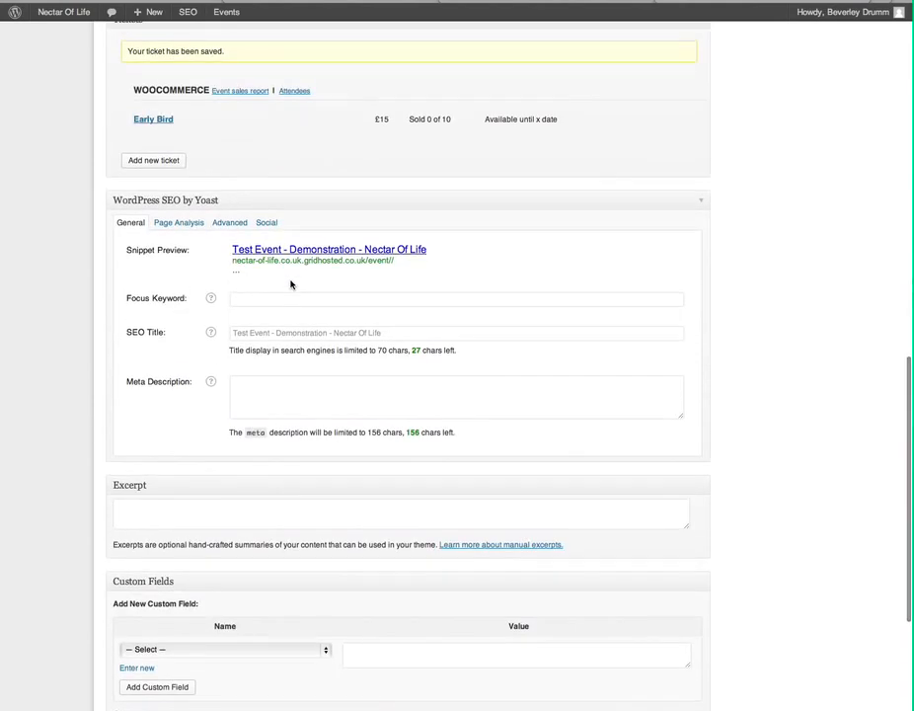
pyautogui.scroll(-2, 290, 284)
pyautogui.scroll(3, 290, 285)
pyautogui.moveTo(381, 187)
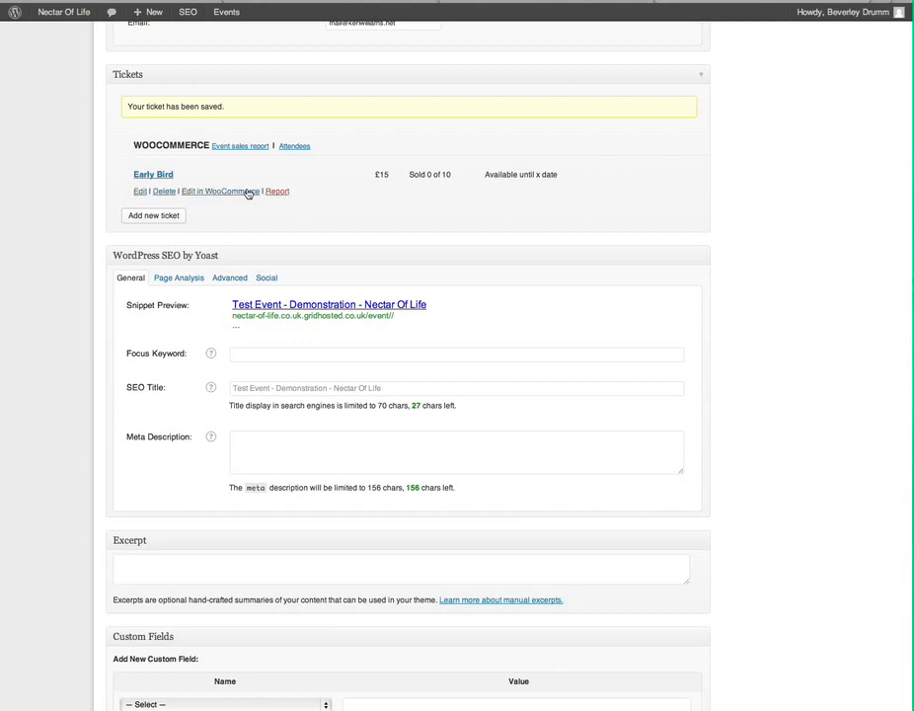
# Create Standard Ticket at £20 with 20 in stock, on sale 30–31 May 2013, and save it.
pyautogui.click(159, 217)
pyautogui.click(289, 90)
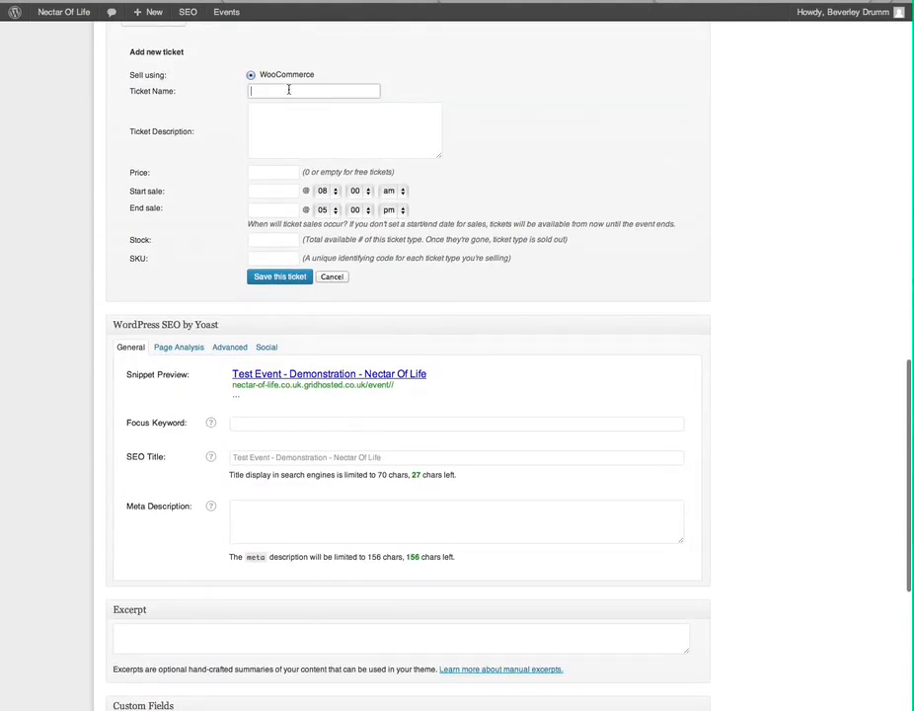
pyautogui.write('Standard Tic')
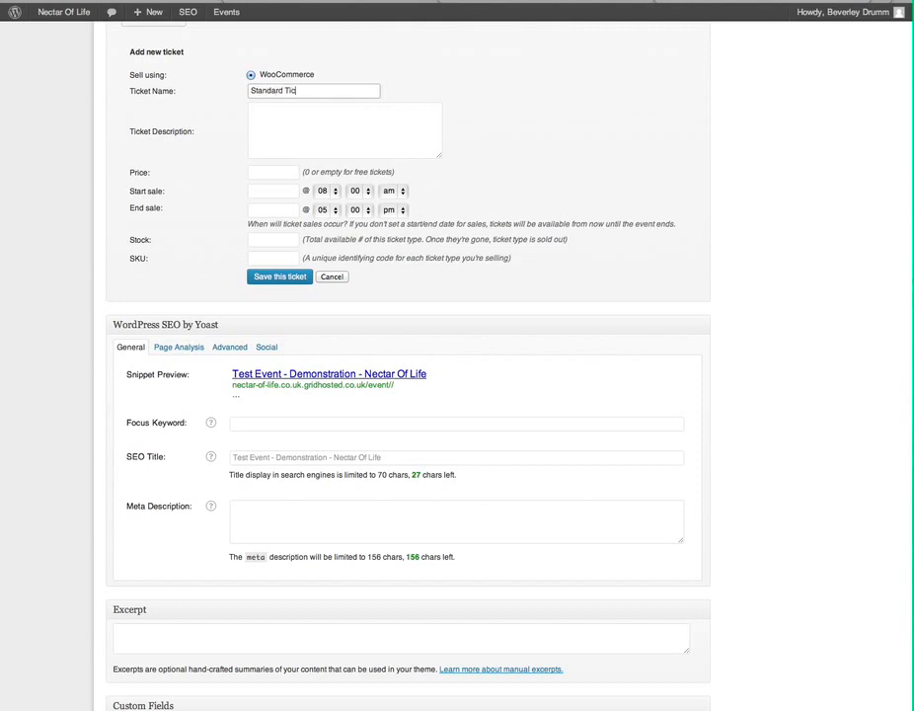
pyautogui.press('Tab')
pyautogui.press('Tab')
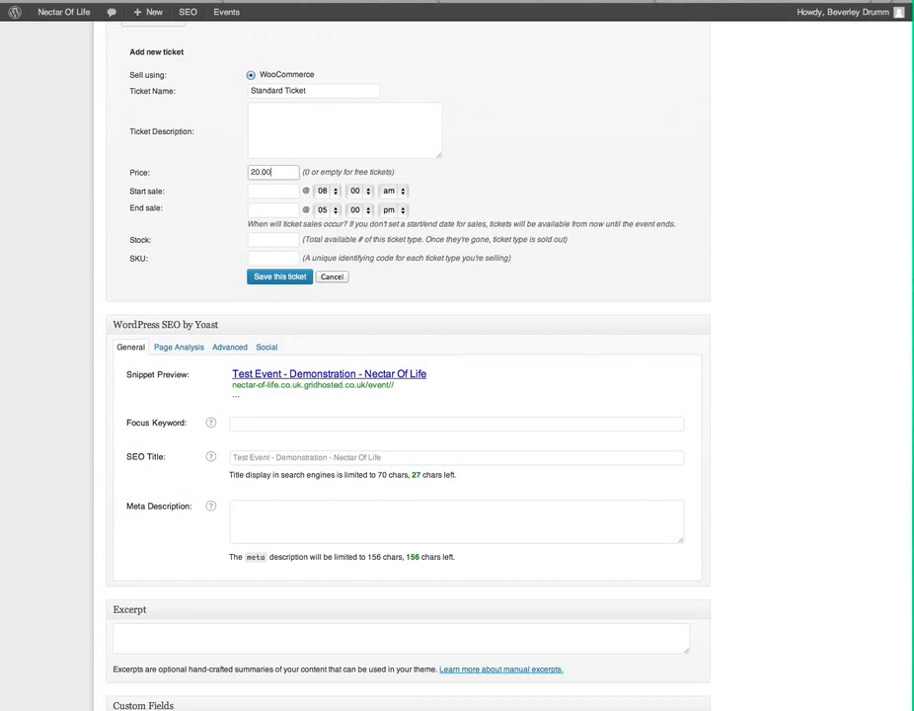
pyautogui.click(283, 192)
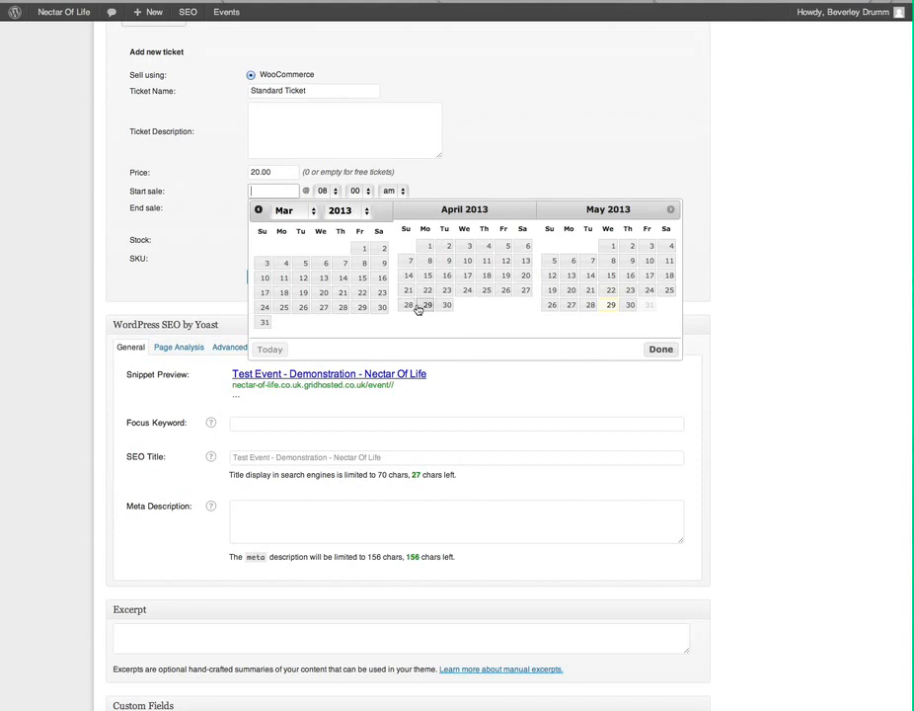
pyautogui.click(631, 306)
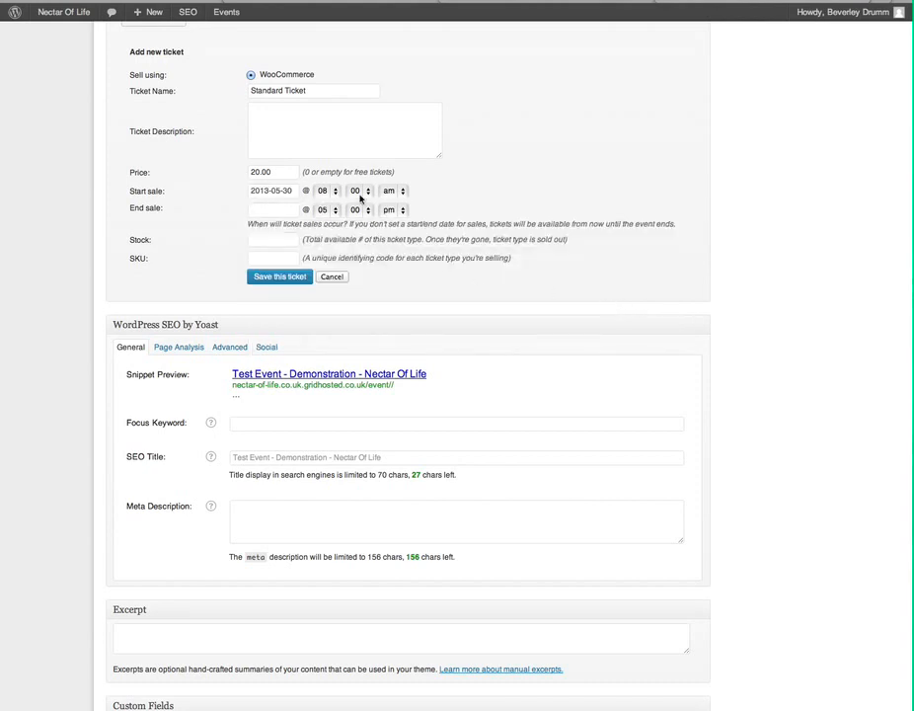
pyautogui.click(265, 210)
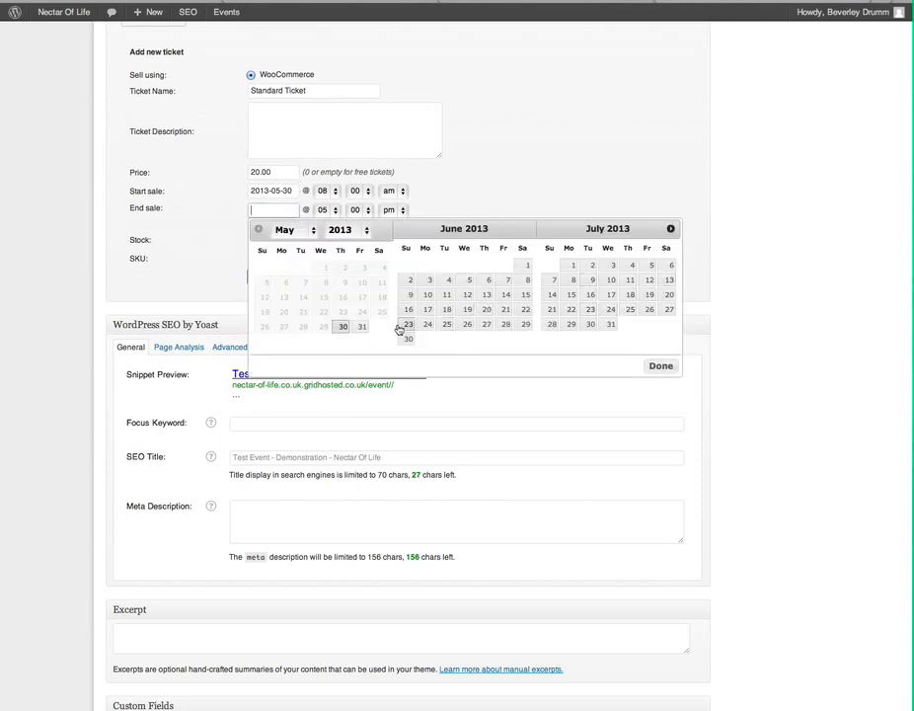
pyautogui.click(364, 327)
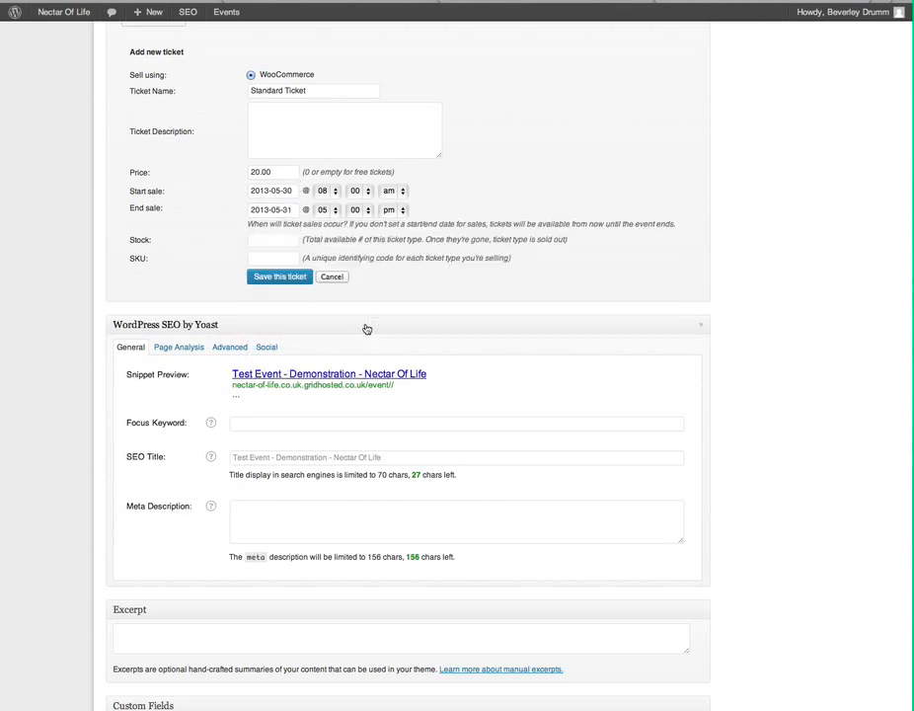
pyautogui.click(283, 239)
pyautogui.click(279, 277)
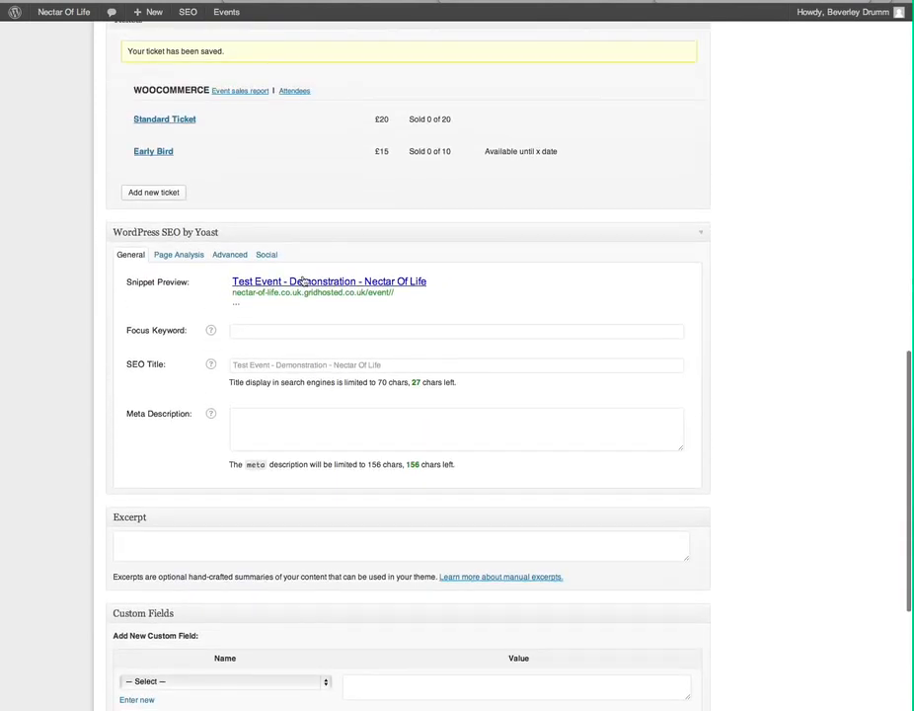
pyautogui.scroll(-3, 304, 280)
pyautogui.scroll(5, 303, 280)
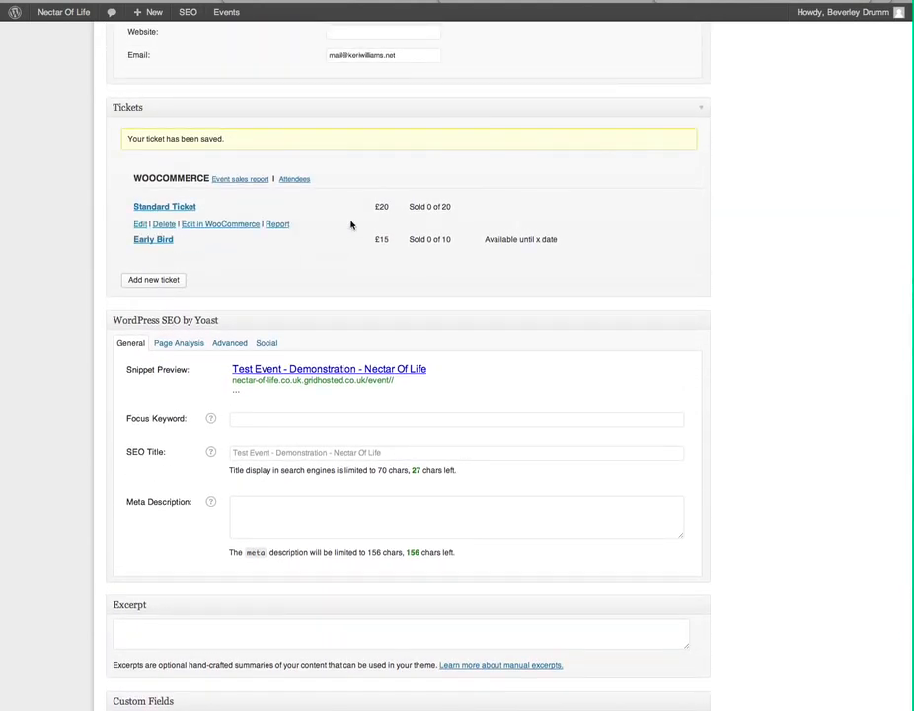
pyautogui.moveTo(327, 254)
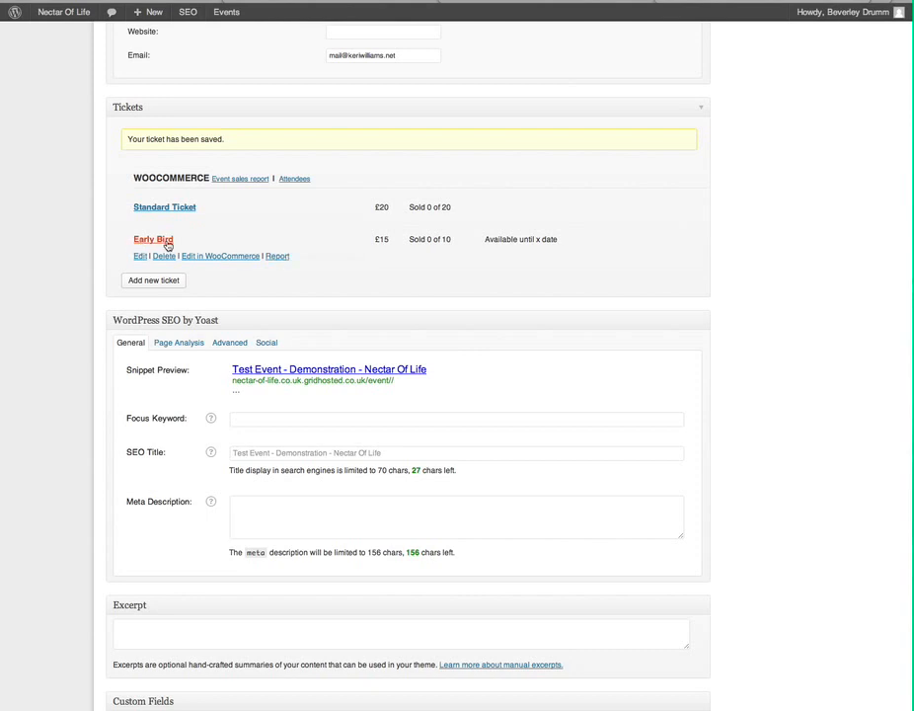
pyautogui.moveTo(106, 223)
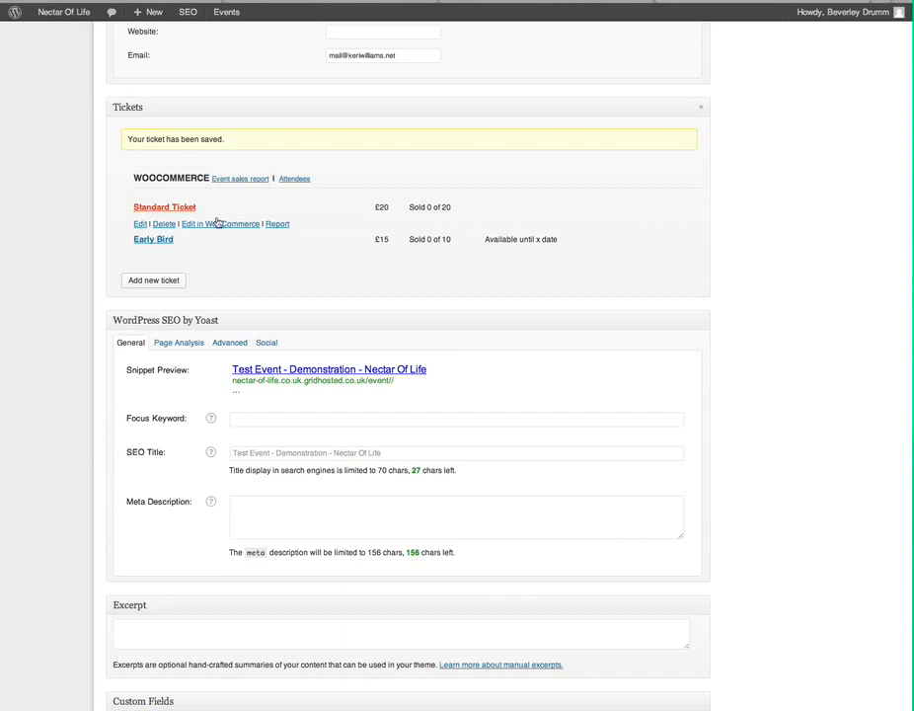
pyautogui.scroll(3, 373, 271)
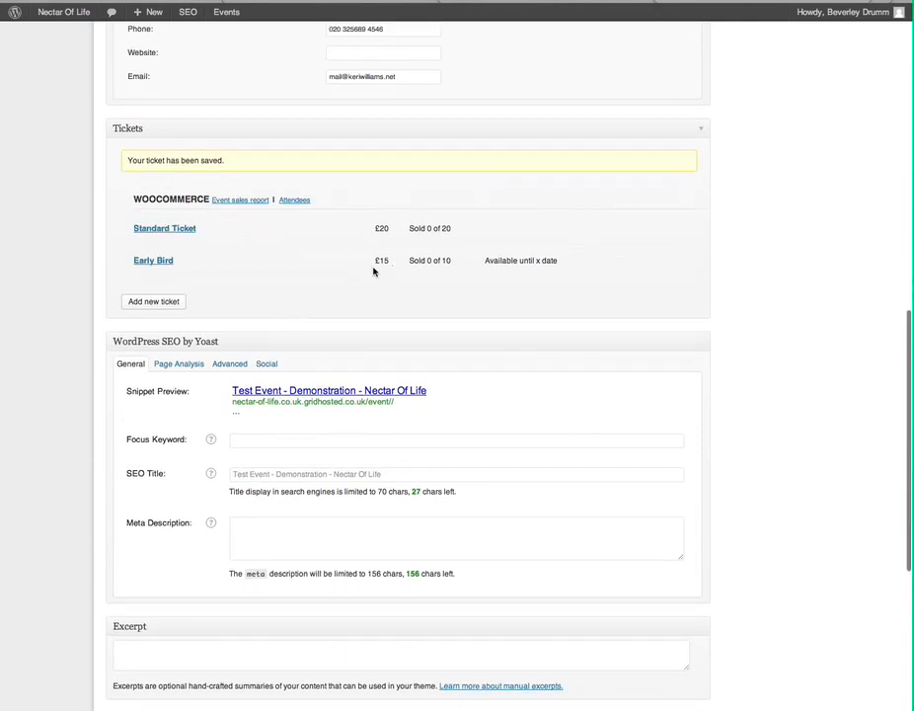
pyautogui.scroll(-5, 373, 271)
pyautogui.scroll(-1, 374, 272)
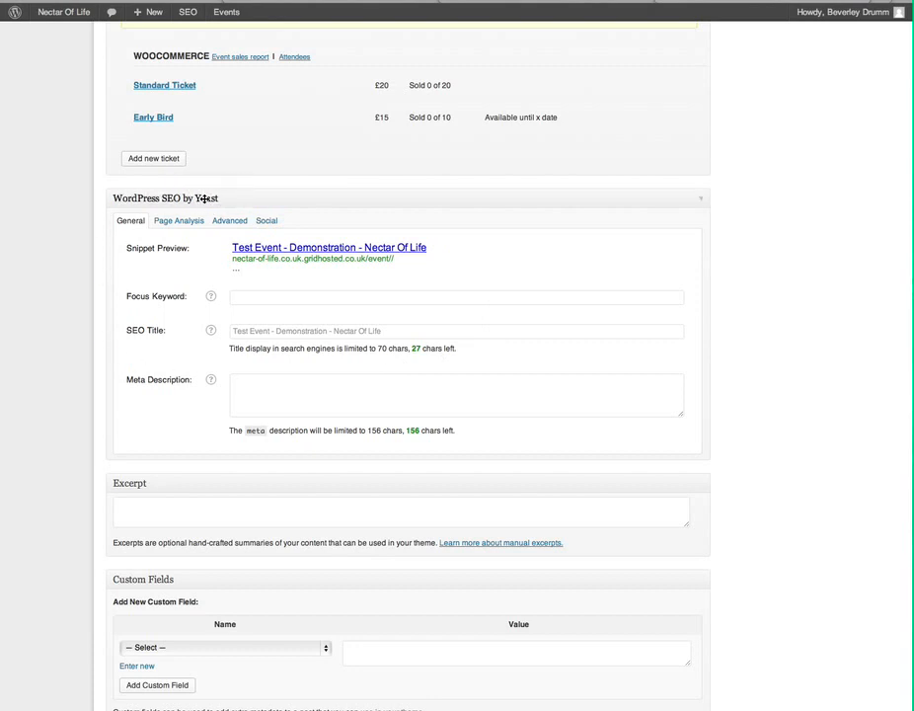
pyautogui.click(250, 295)
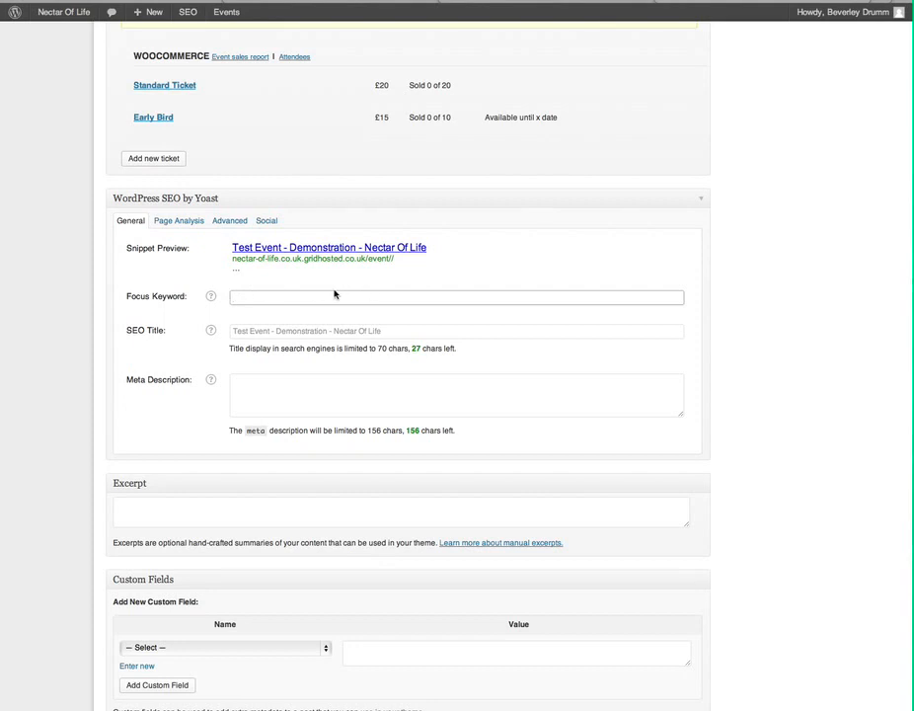
pyautogui.click(250, 331)
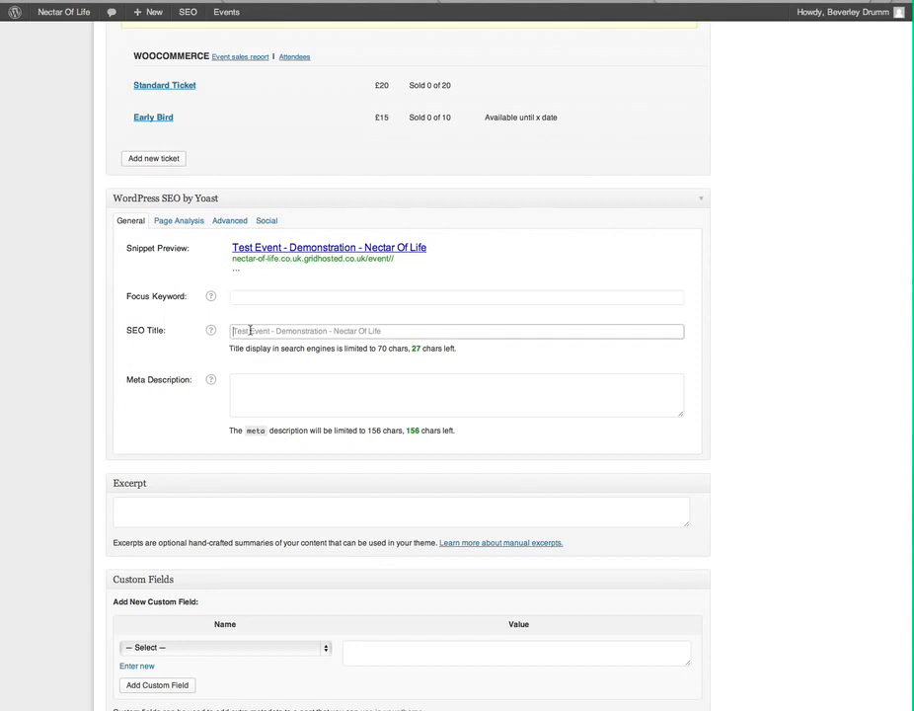
pyautogui.click(302, 383)
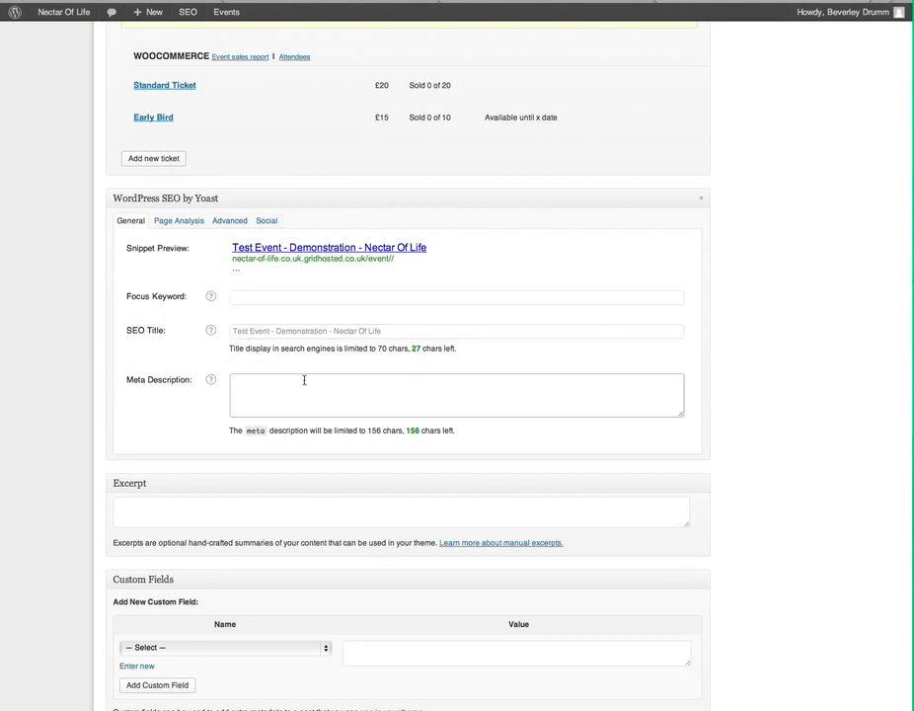
pyautogui.click(194, 423)
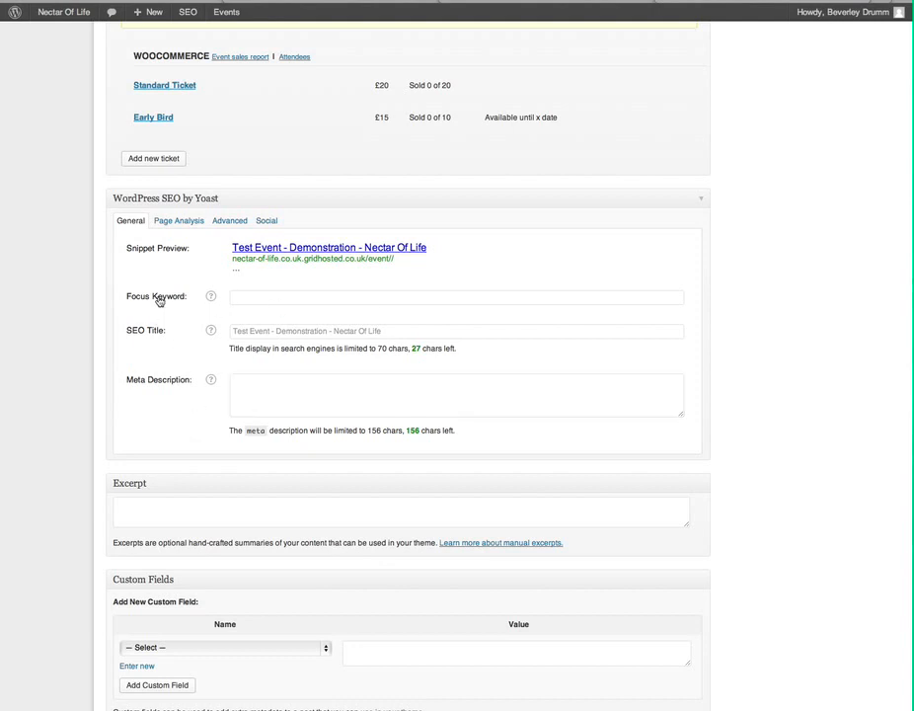
pyautogui.click(233, 296)
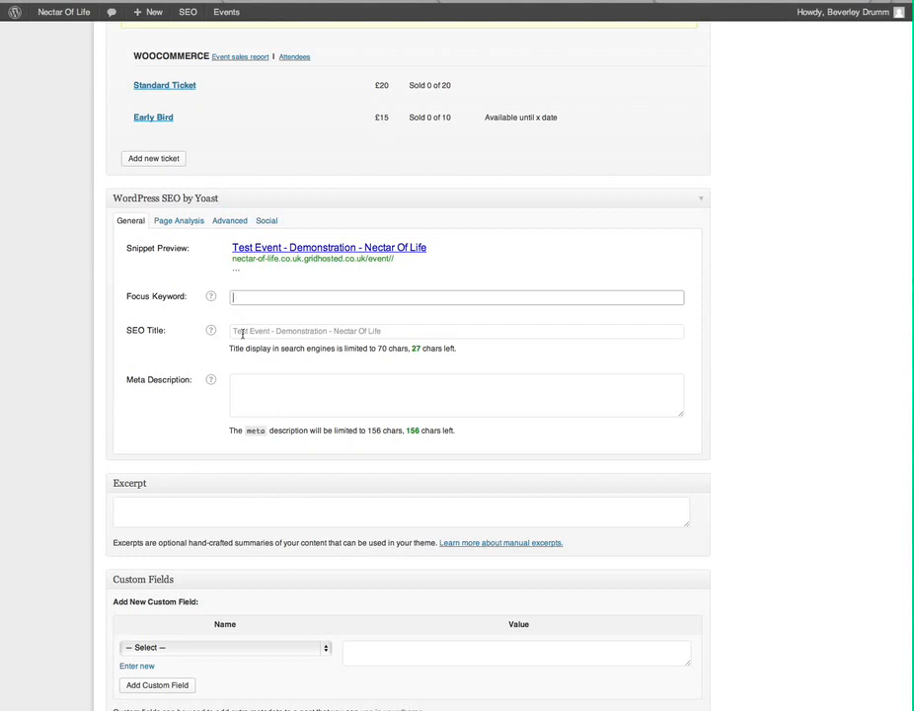
pyautogui.click(242, 333)
pyautogui.click(247, 384)
pyautogui.click(175, 417)
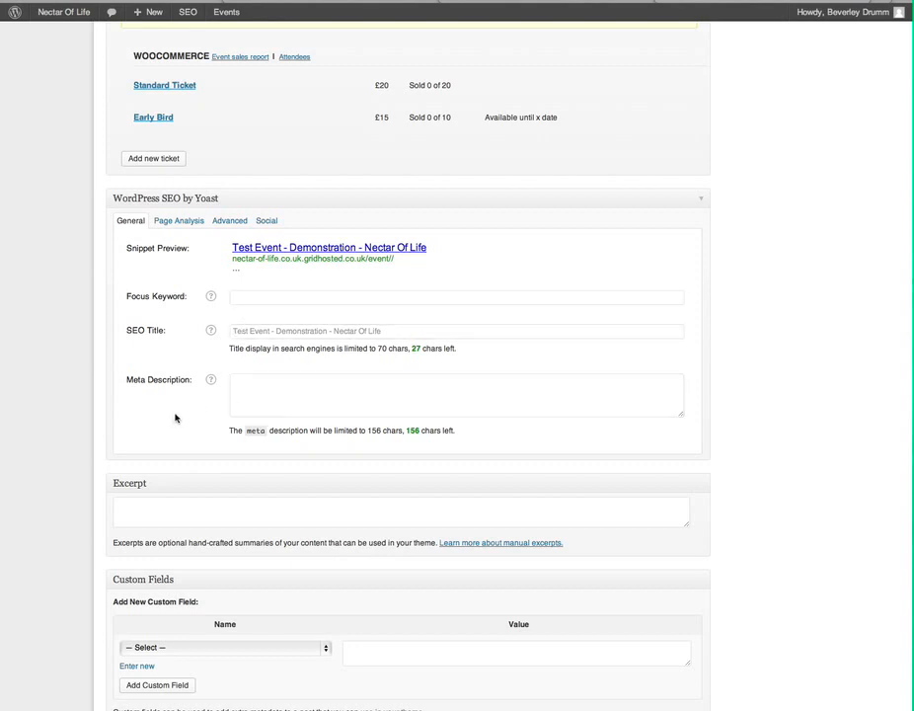
pyautogui.scroll(-3, 175, 418)
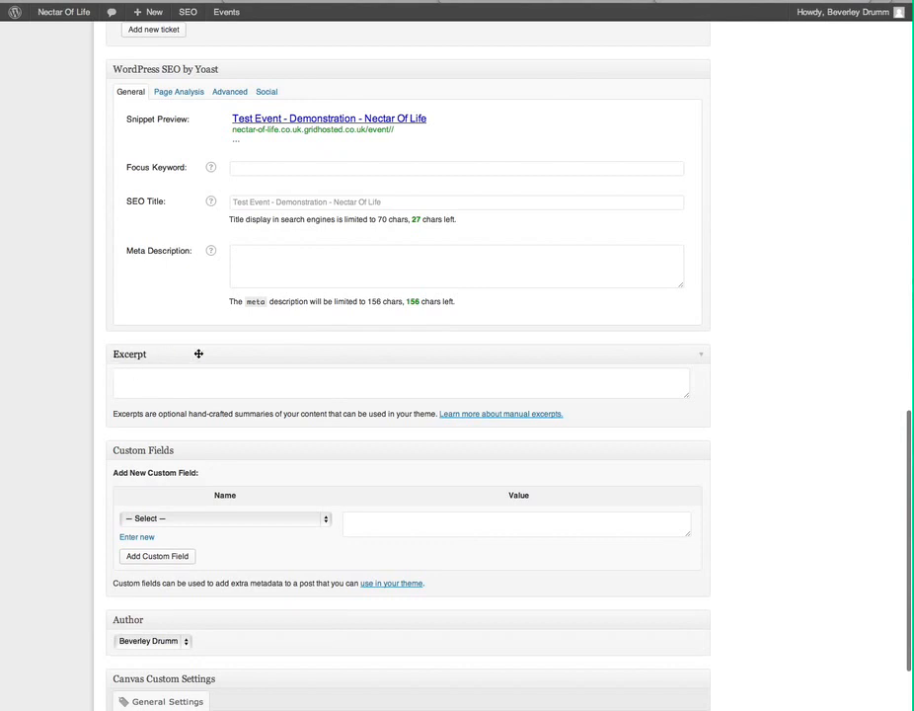
# Enter the excerpt 'This is test excerpt text' and return to the top of the page.
pyautogui.click(174, 372)
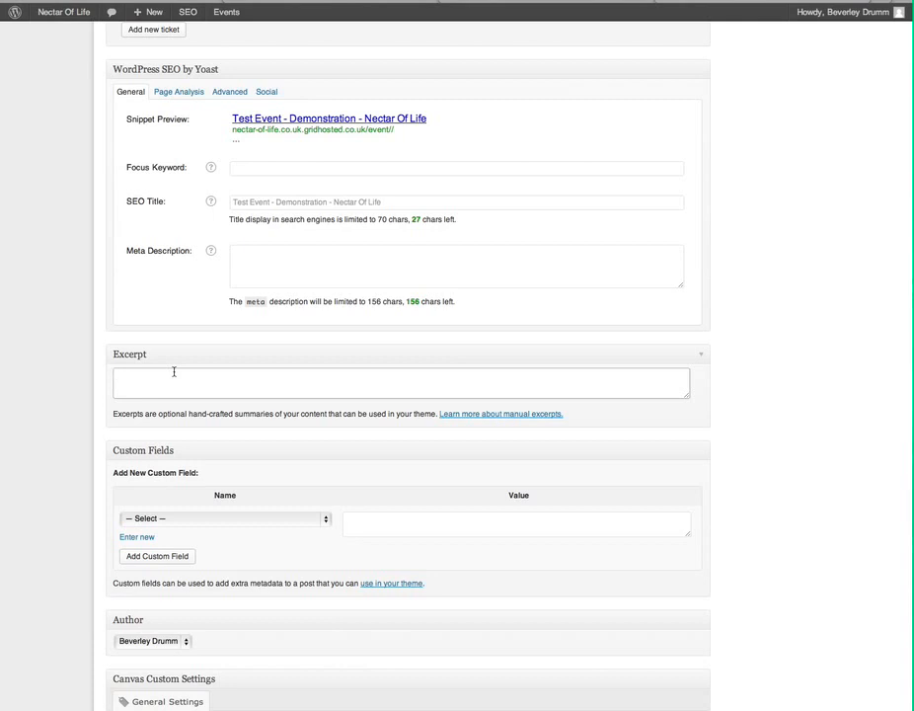
pyautogui.write('This is test e')
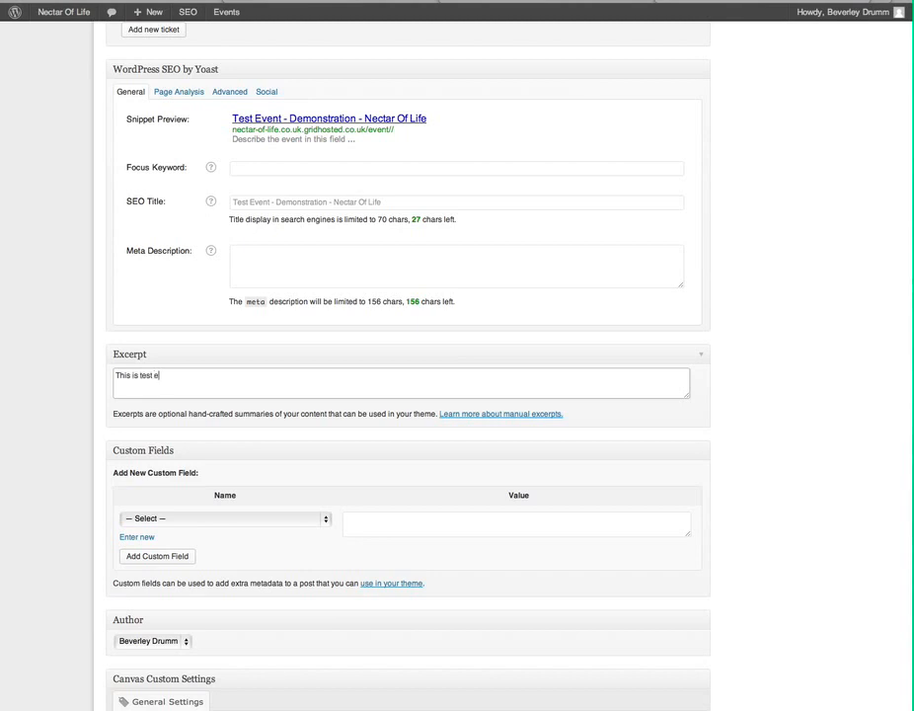
pyautogui.write('xcepnt text')
pyautogui.scroll(-3, 174, 371)
pyautogui.scroll(10, 174, 373)
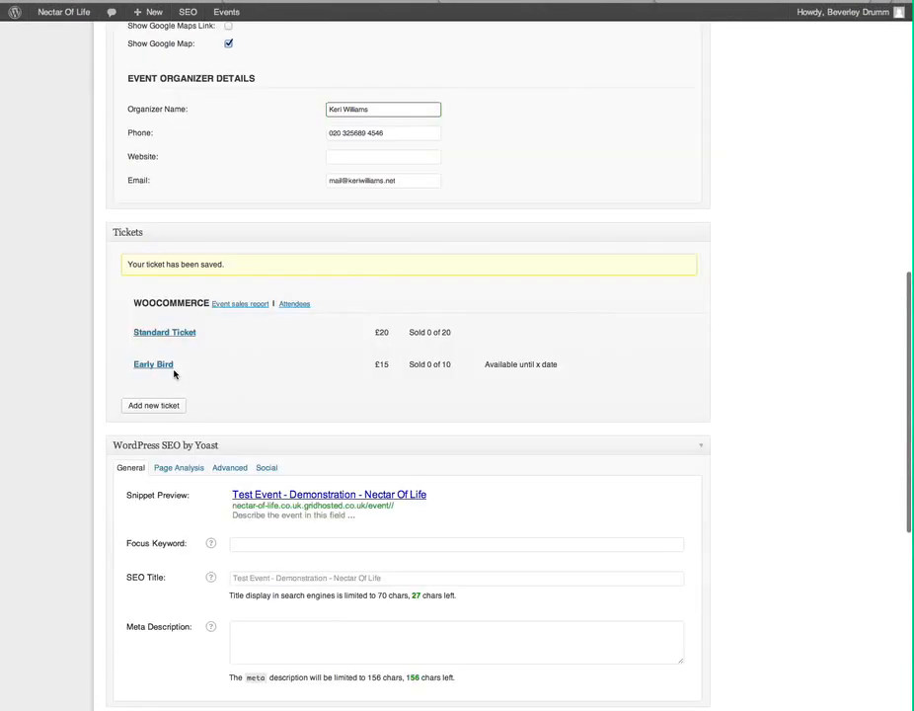
pyautogui.scroll(6, 174, 373)
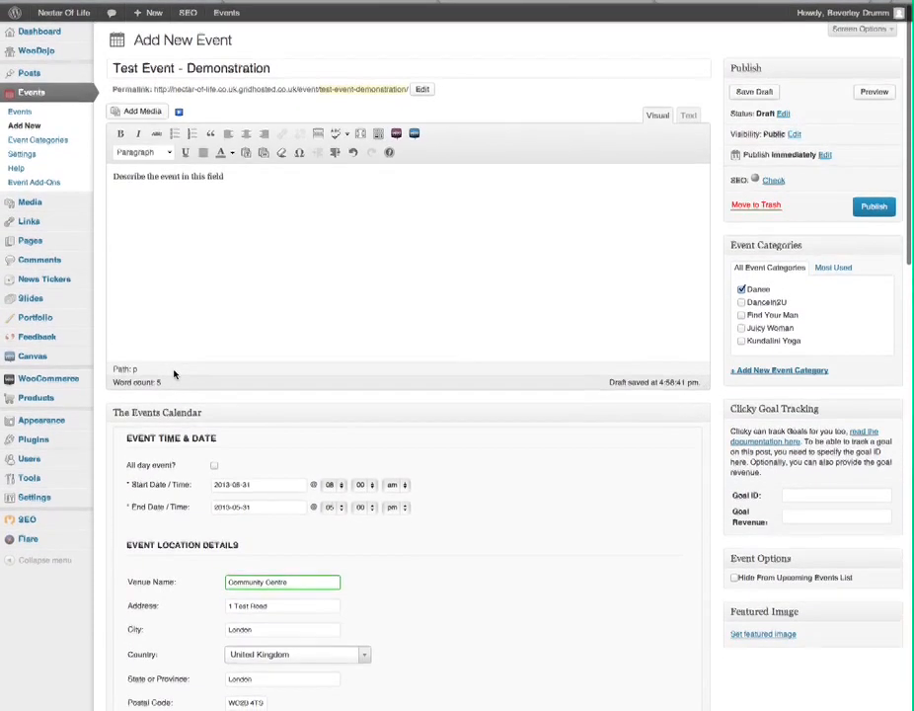
# Publish the event from the Publish box.
pyautogui.click(874, 210)
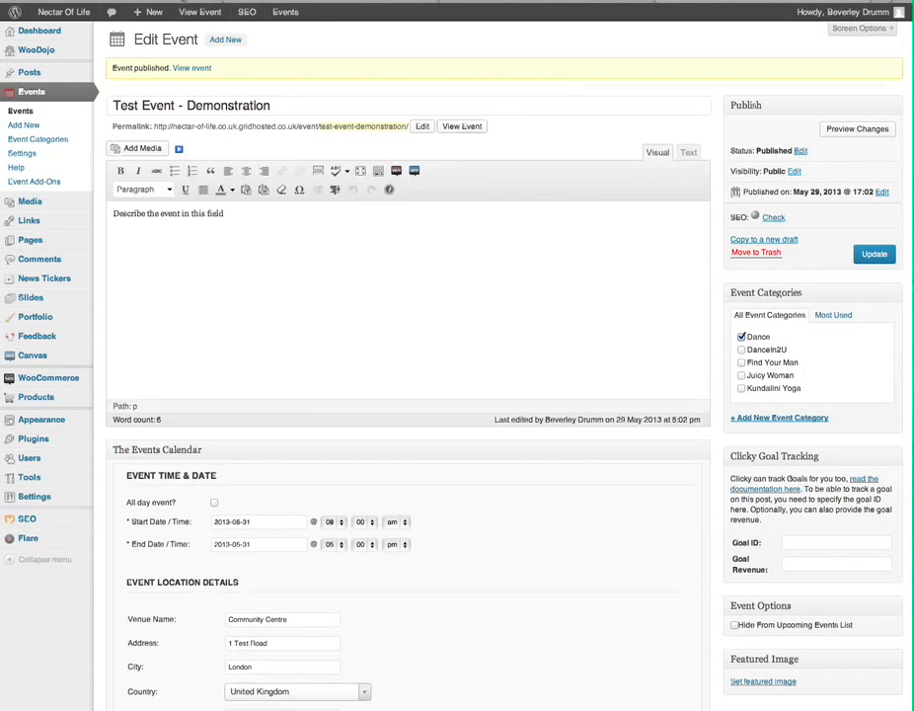
# View the published event on the live site and look over its details, map and Early Bird ticket.
pyautogui.click(200, 12)
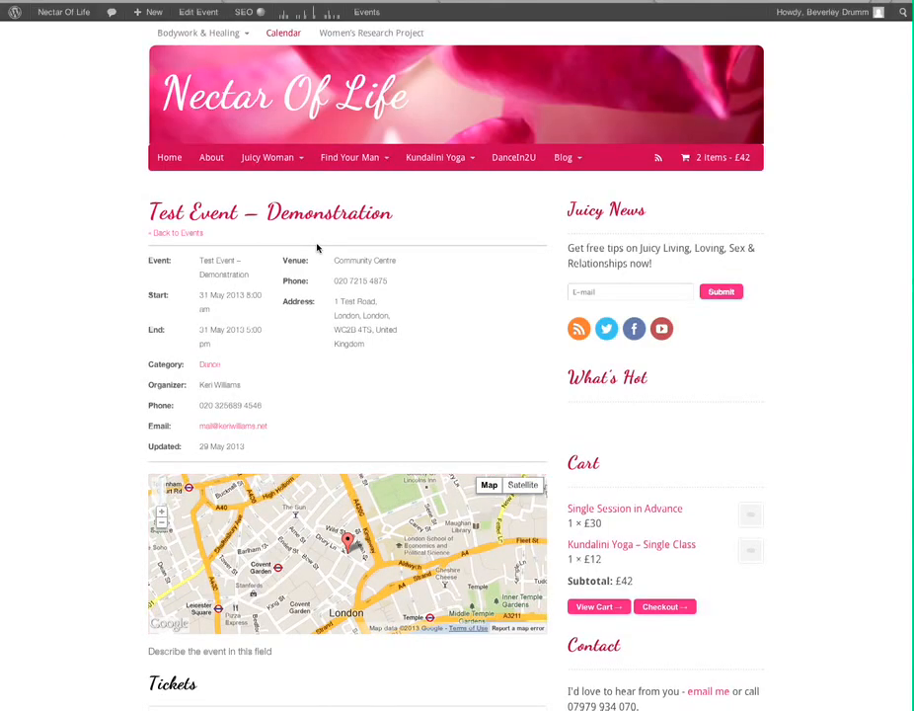
pyautogui.scroll(-3, 317, 248)
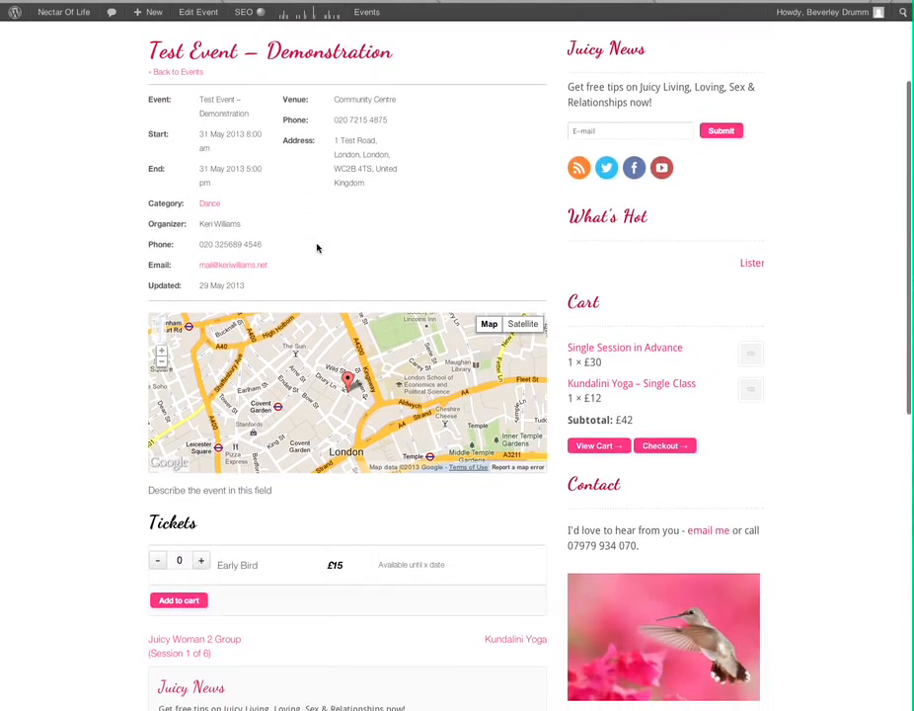
pyautogui.scroll(3, 317, 248)
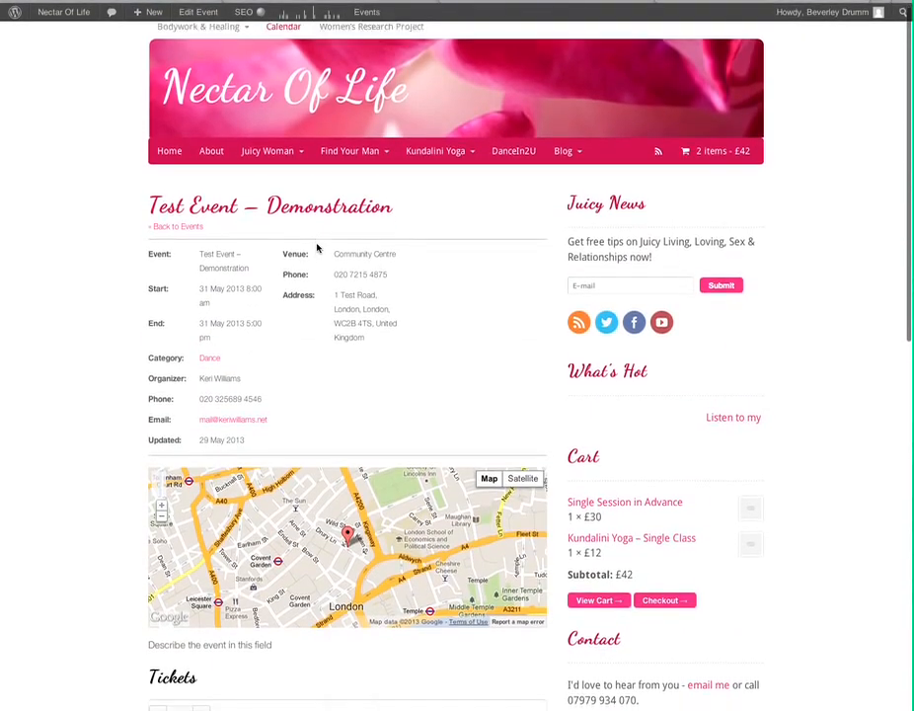
pyautogui.scroll(-5, 317, 248)
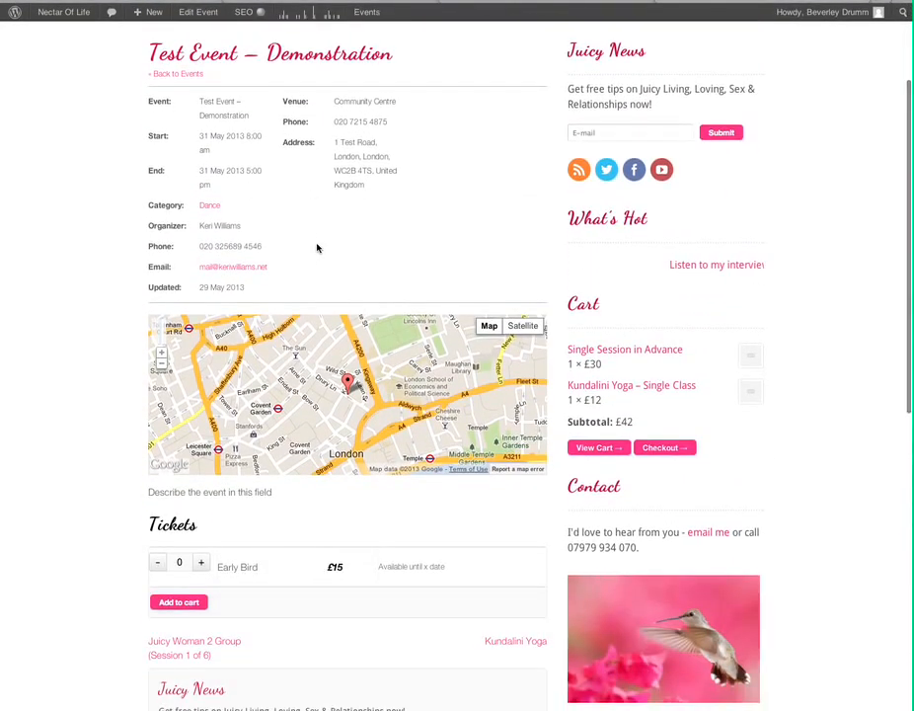
pyautogui.scroll(2, 317, 248)
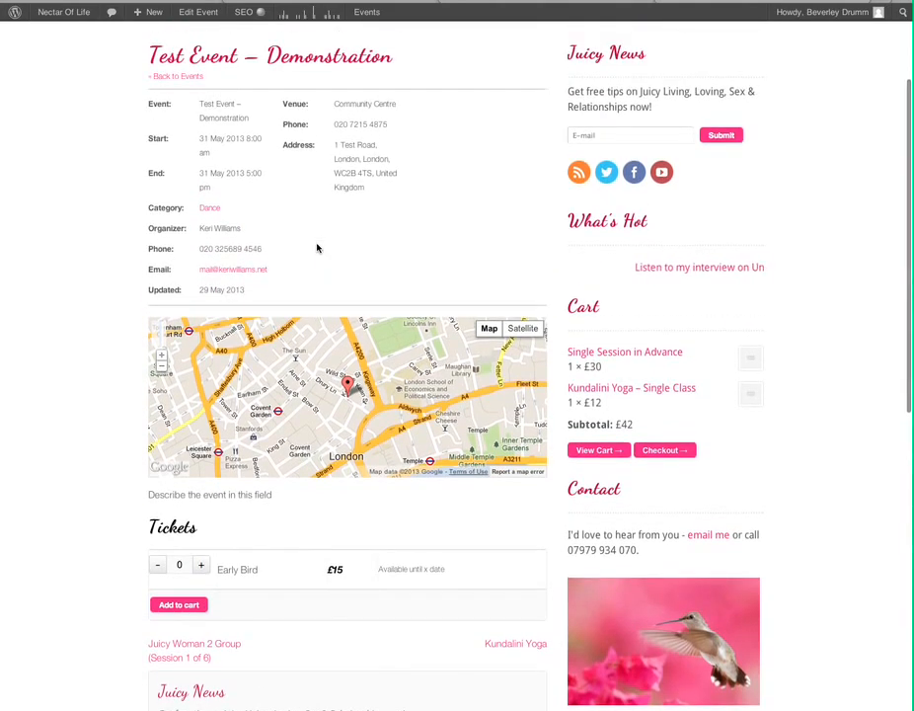
pyautogui.scroll(-2, 388, 254)
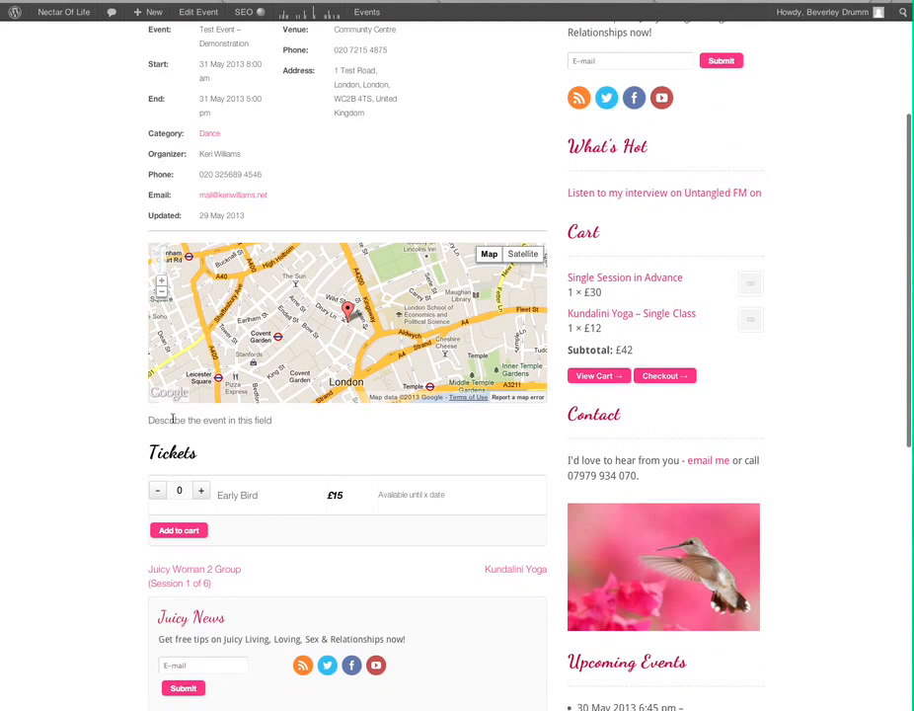
pyautogui.moveTo(149, 421); pyautogui.dragTo(313, 420)
pyautogui.click(279, 424)
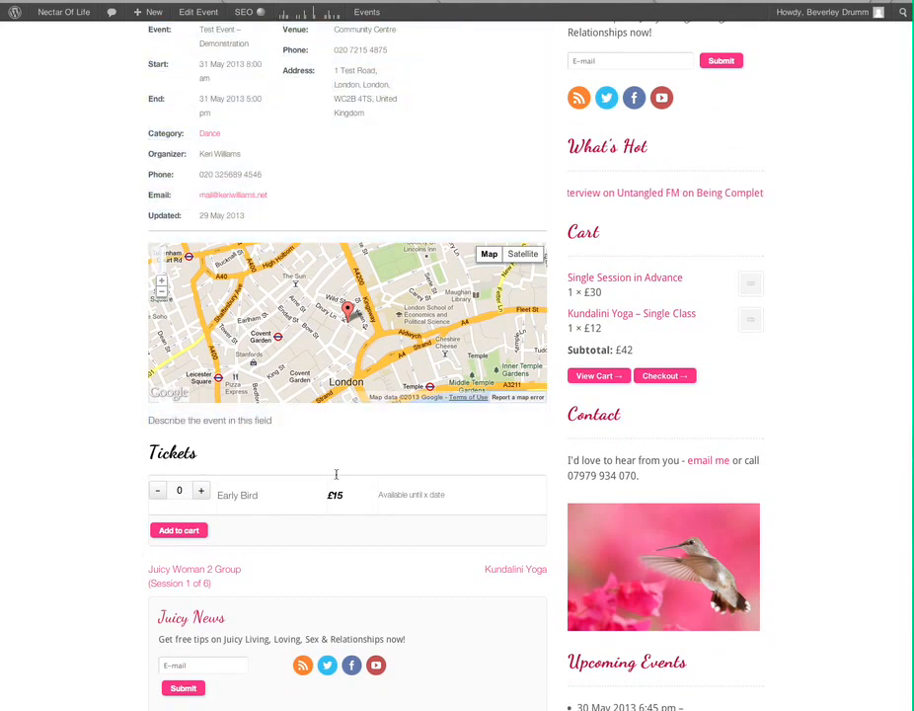
# Put one £15 Early Bird ticket in the cart and go back to the event page.
pyautogui.click(201, 491)
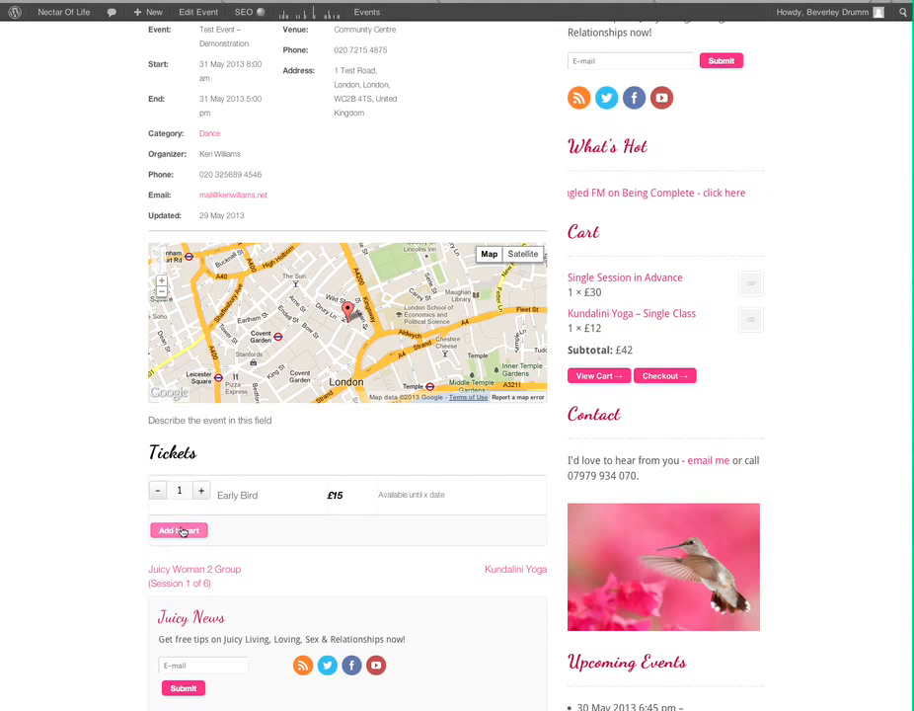
pyautogui.click(179, 530)
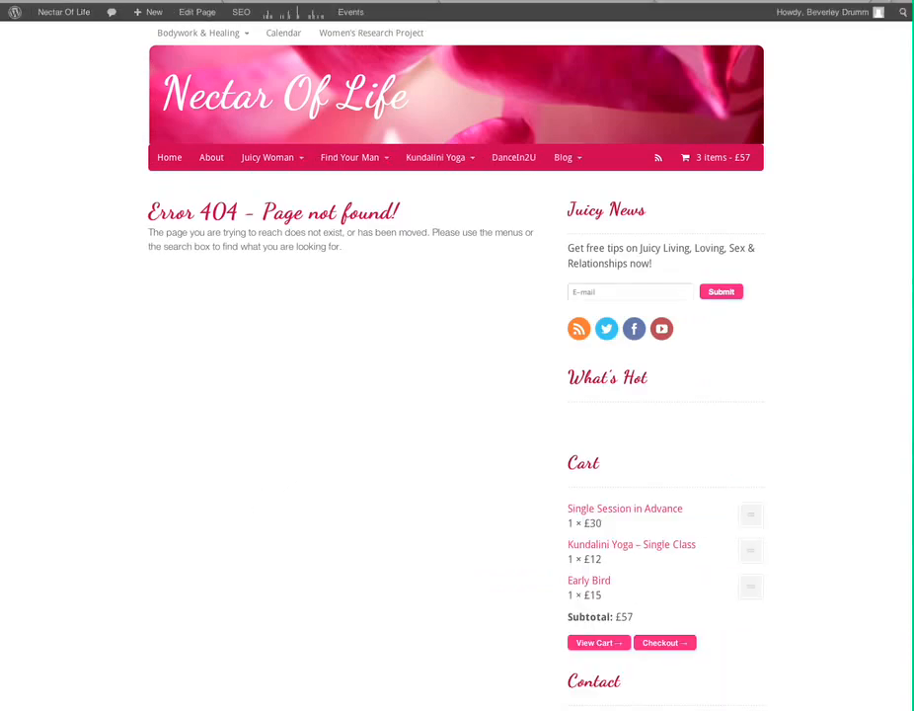
pyautogui.click(29, 2)
pyautogui.scroll(-3, 271, 410)
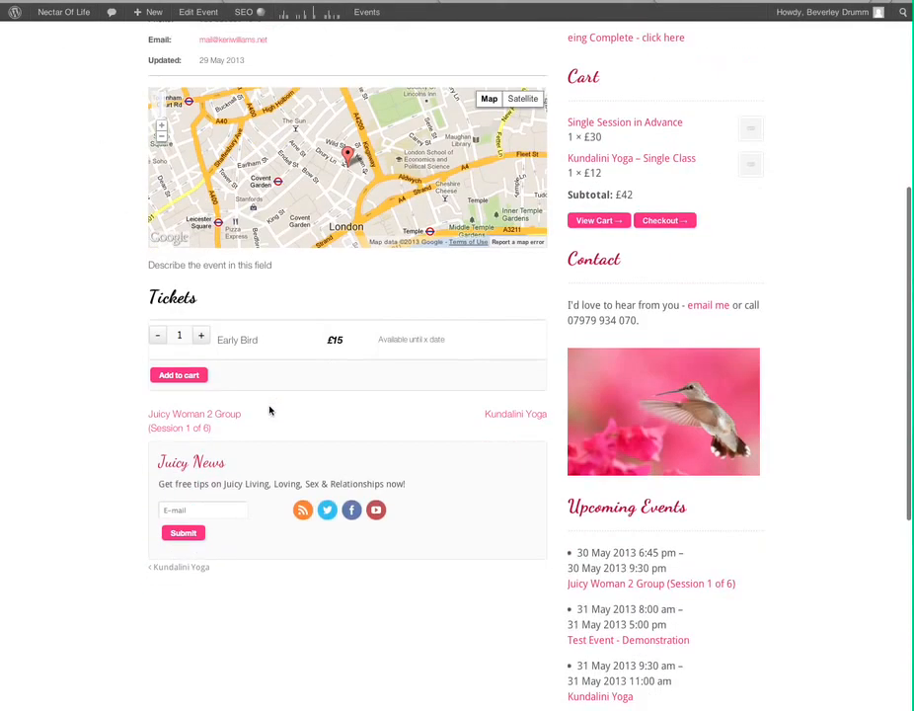
pyautogui.scroll(-2, 270, 409)
pyautogui.scroll(6, 271, 410)
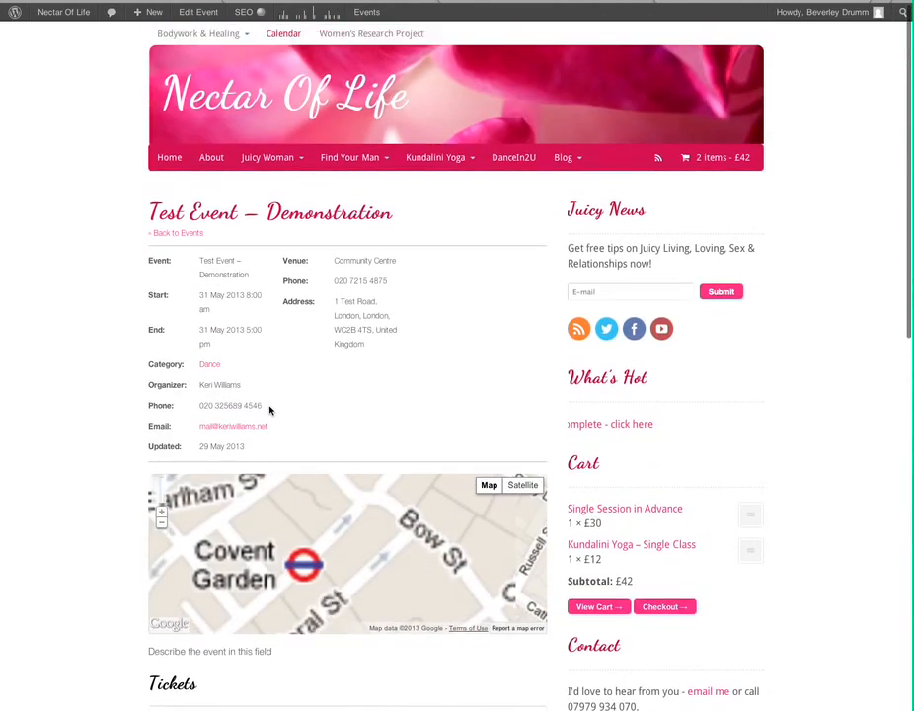